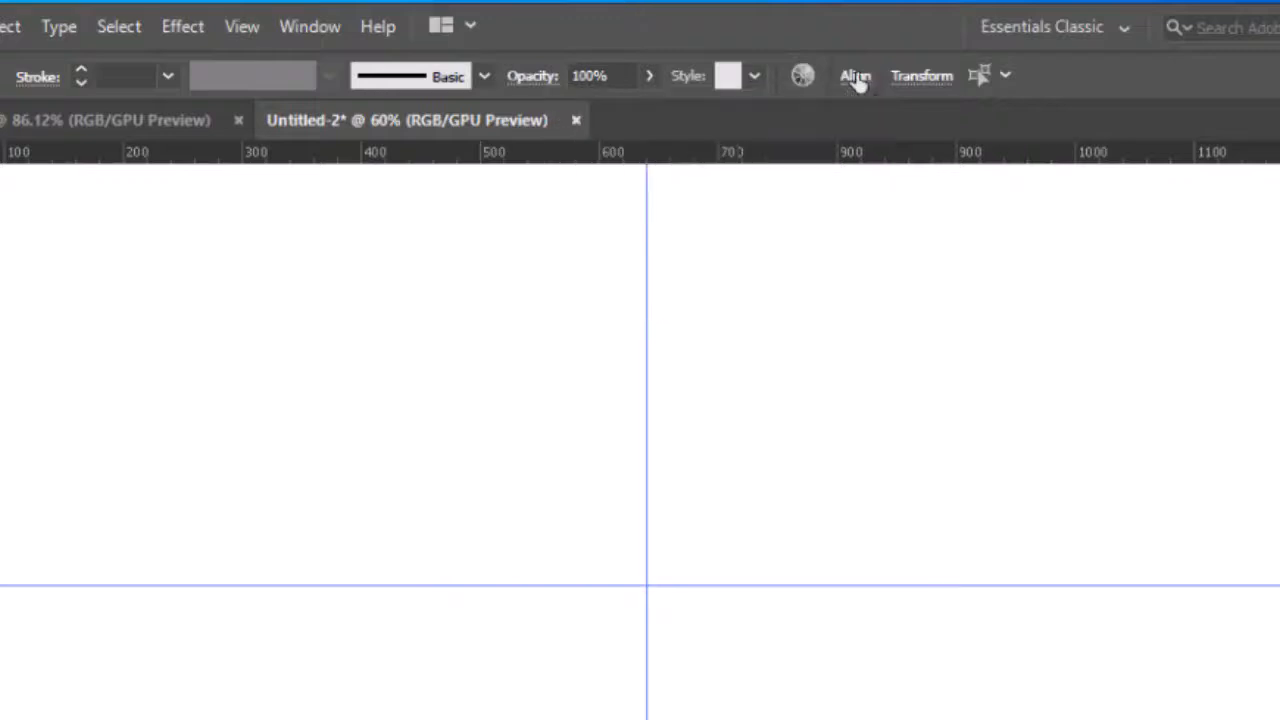
Step: Lock the two guides that cross at the centre of the artboard
click(8, 26)
mouse_move(29, 220)
click(531, 228)
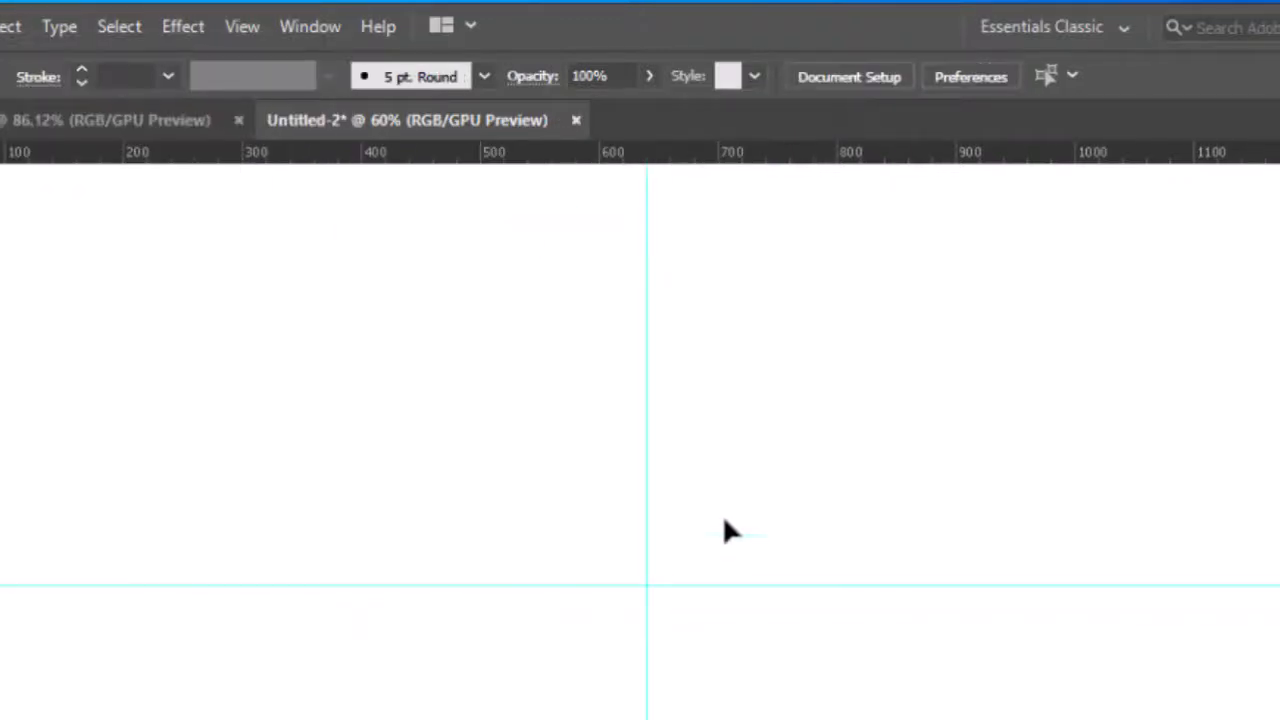
Step: Draw a large hexagon outward from the guide intersection with no fill and a 1 pt black stroke
click(60, 202)
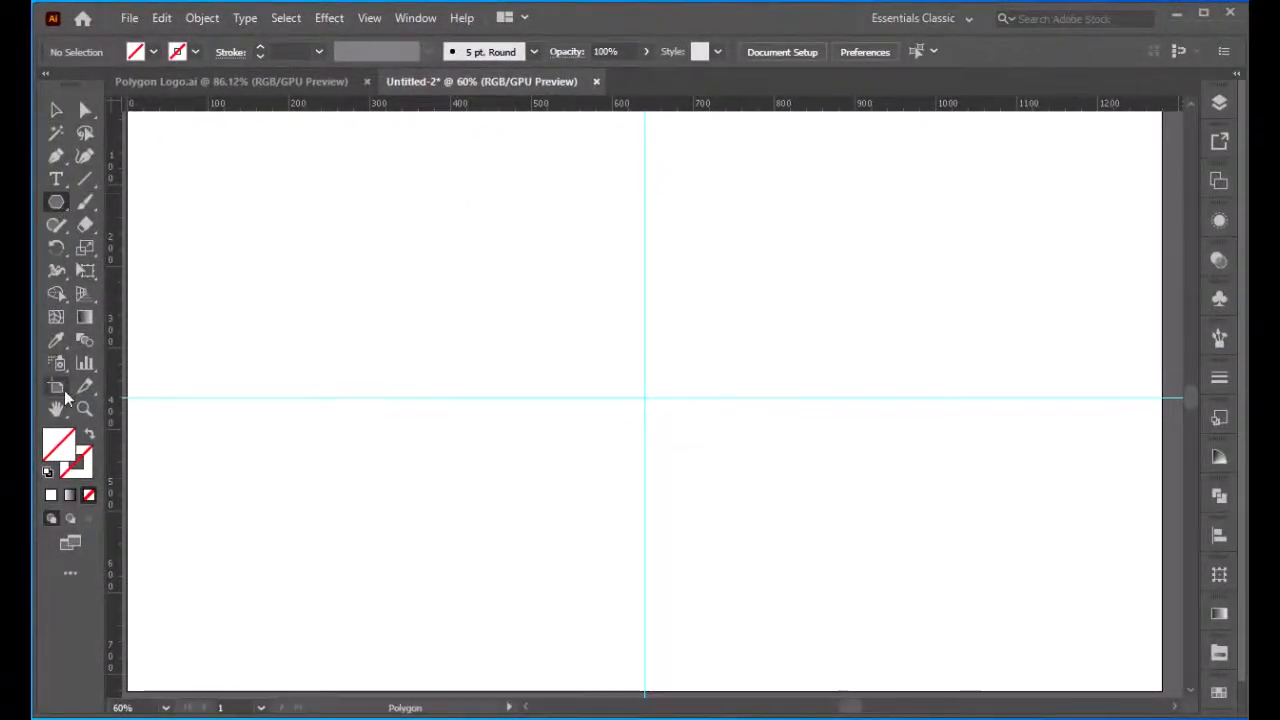
click(48, 472)
click(89, 494)
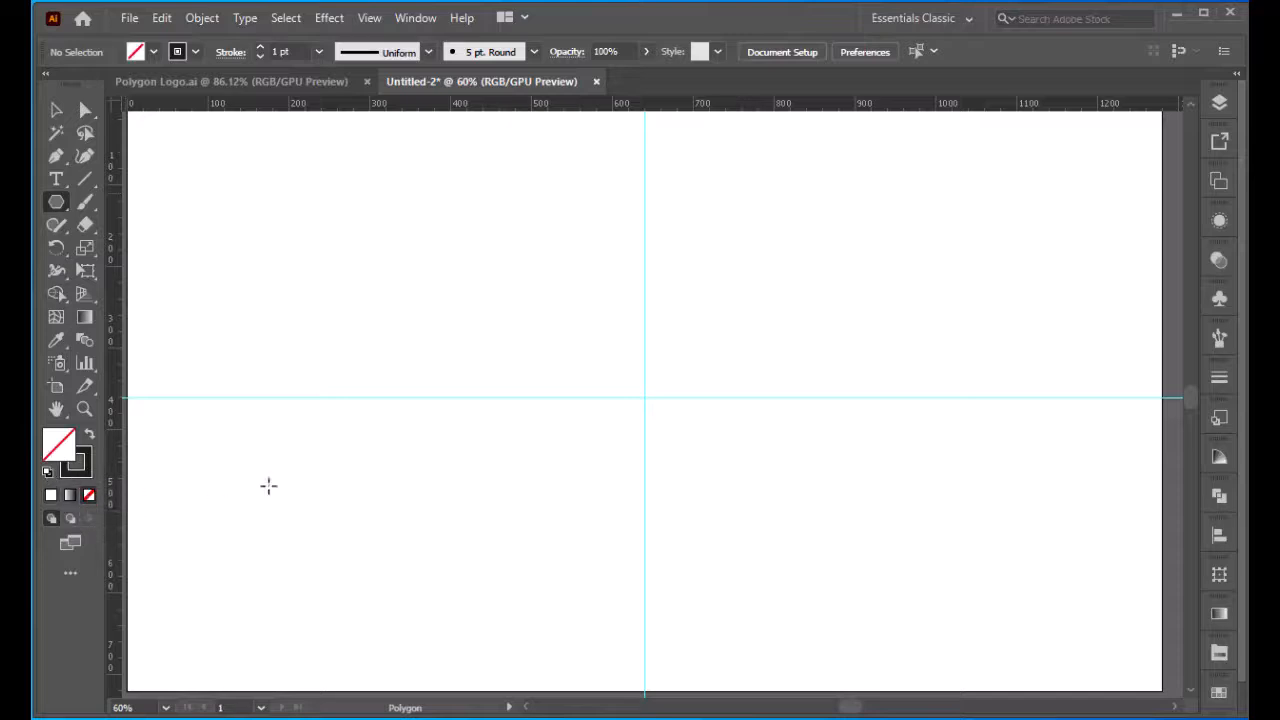
drag(644, 400, 795, 630)
Step: Rotate the hexagon so a corner points straight up and scale it down slightly around its centre
key(v)
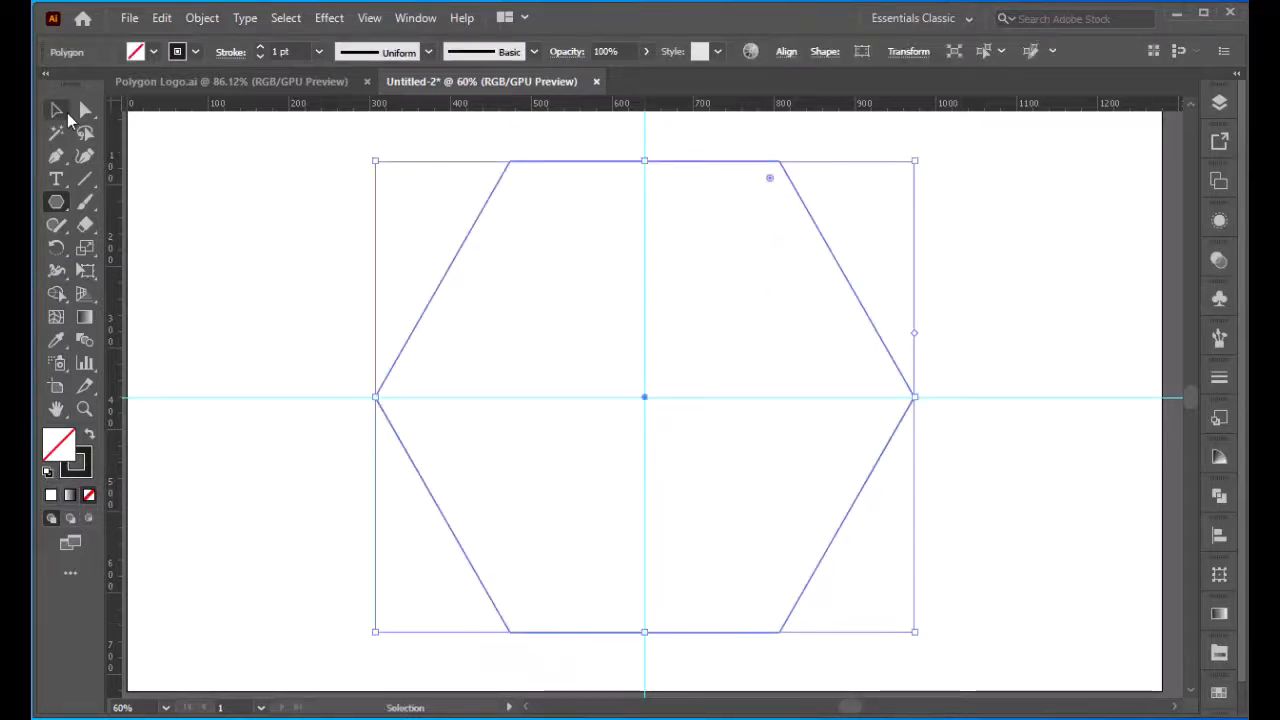
drag(922, 640, 852, 170)
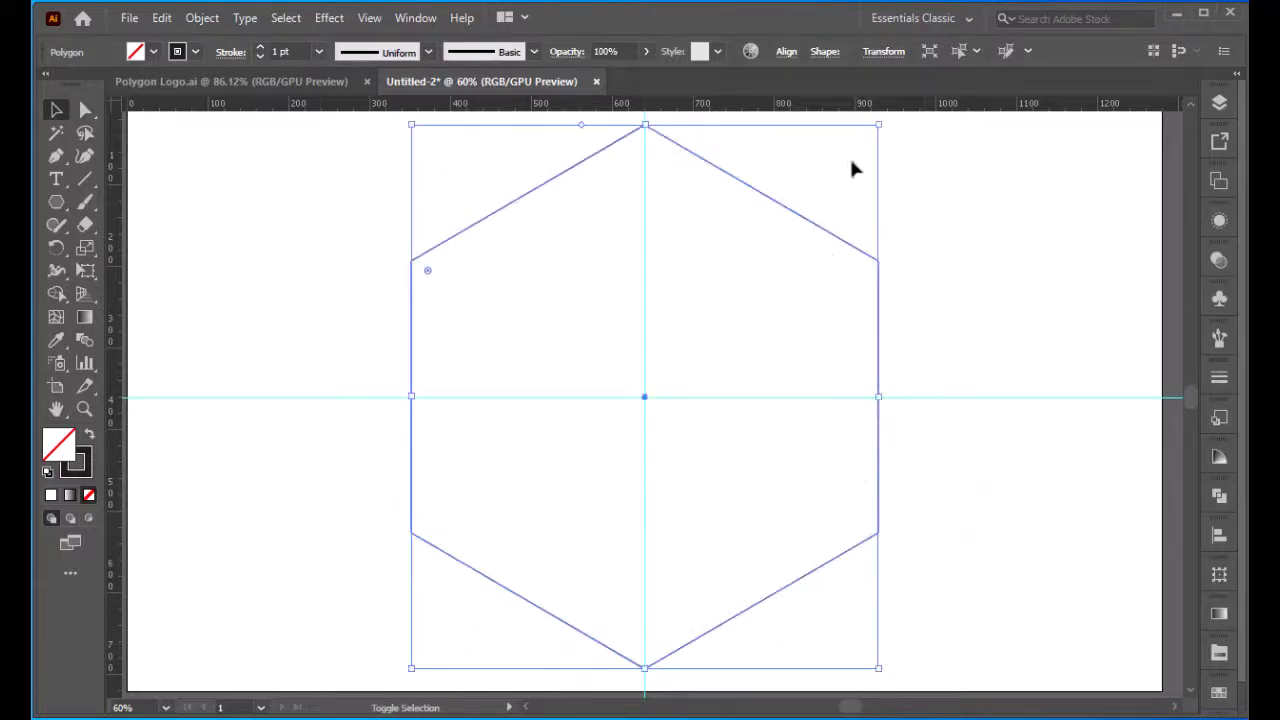
drag(880, 125, 871, 157)
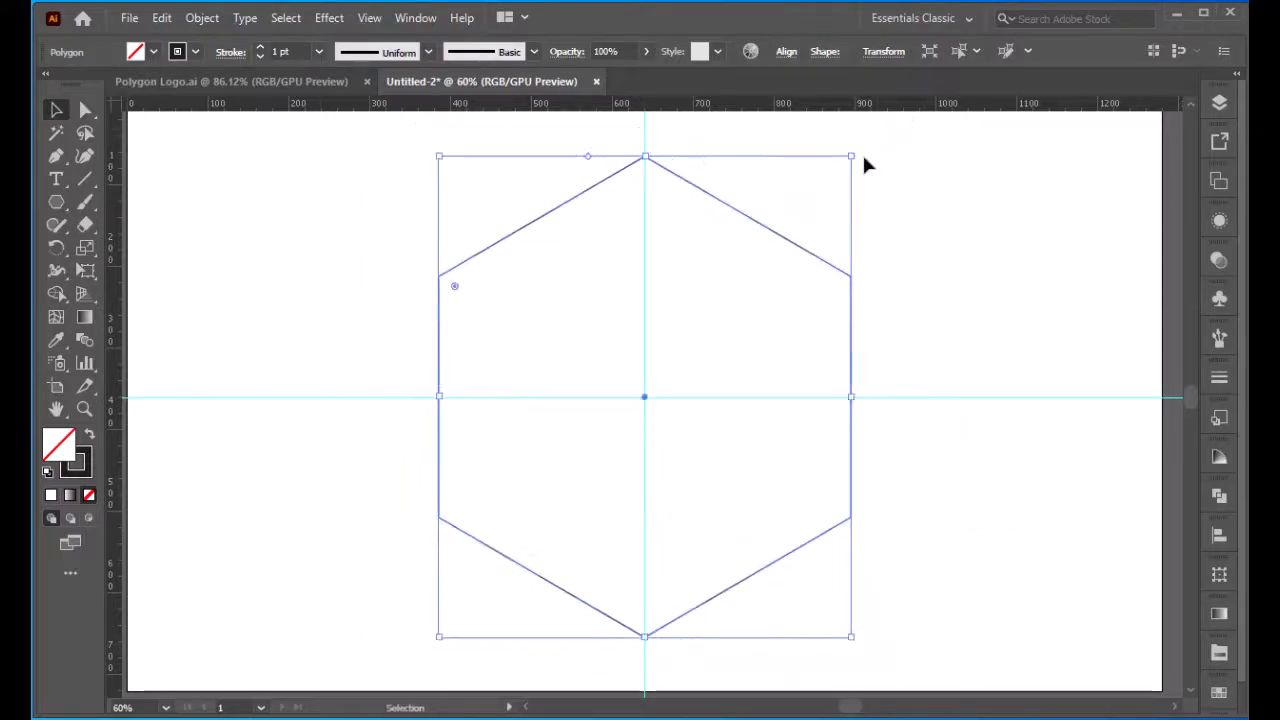
click(708, 285)
Step: Draw a straight diagonal line through the hexagon's top and lower-left corners, extending slightly past both
click(85, 178)
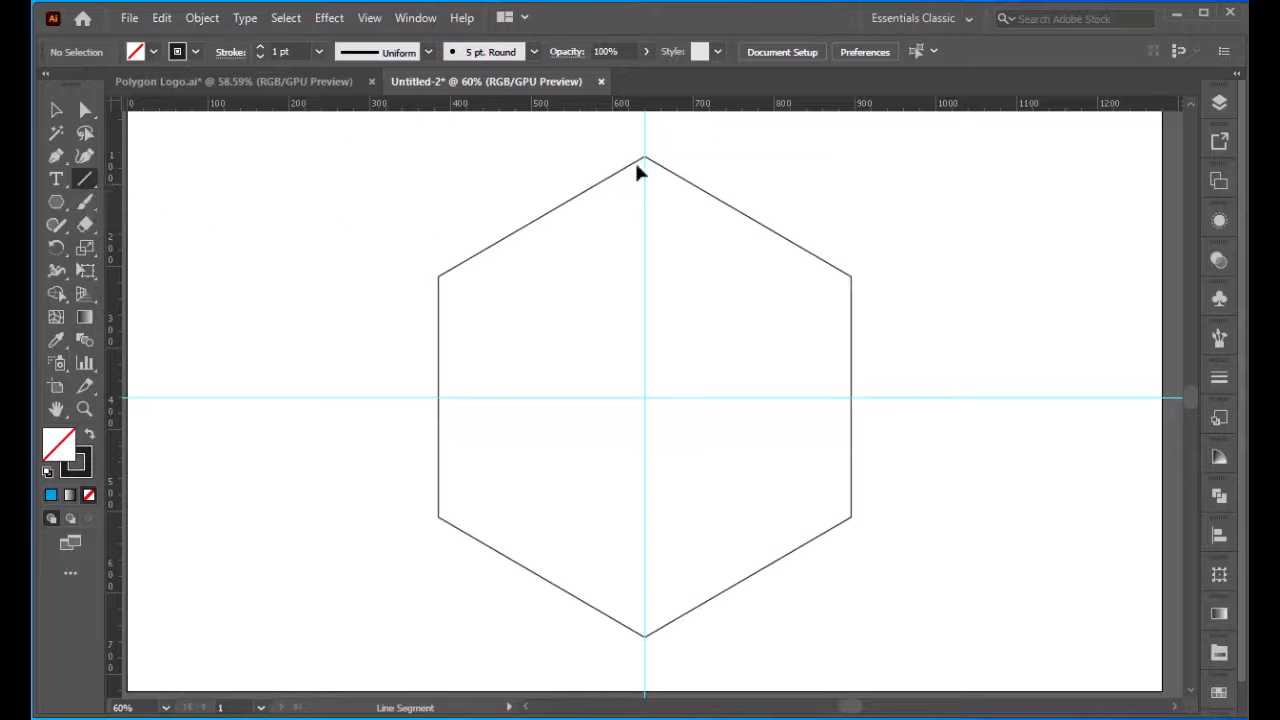
drag(645, 160, 401, 581)
key(v)
drag(522, 370, 530, 358)
shift+click(476, 538)
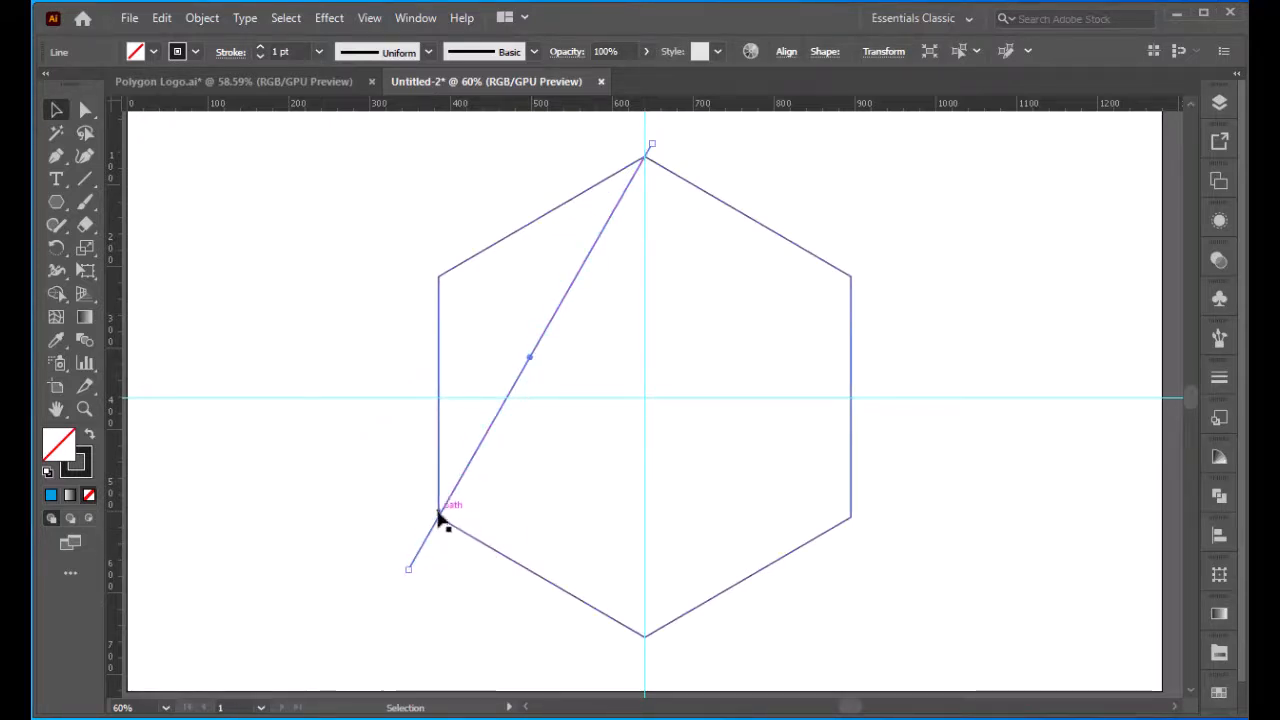
key(z)
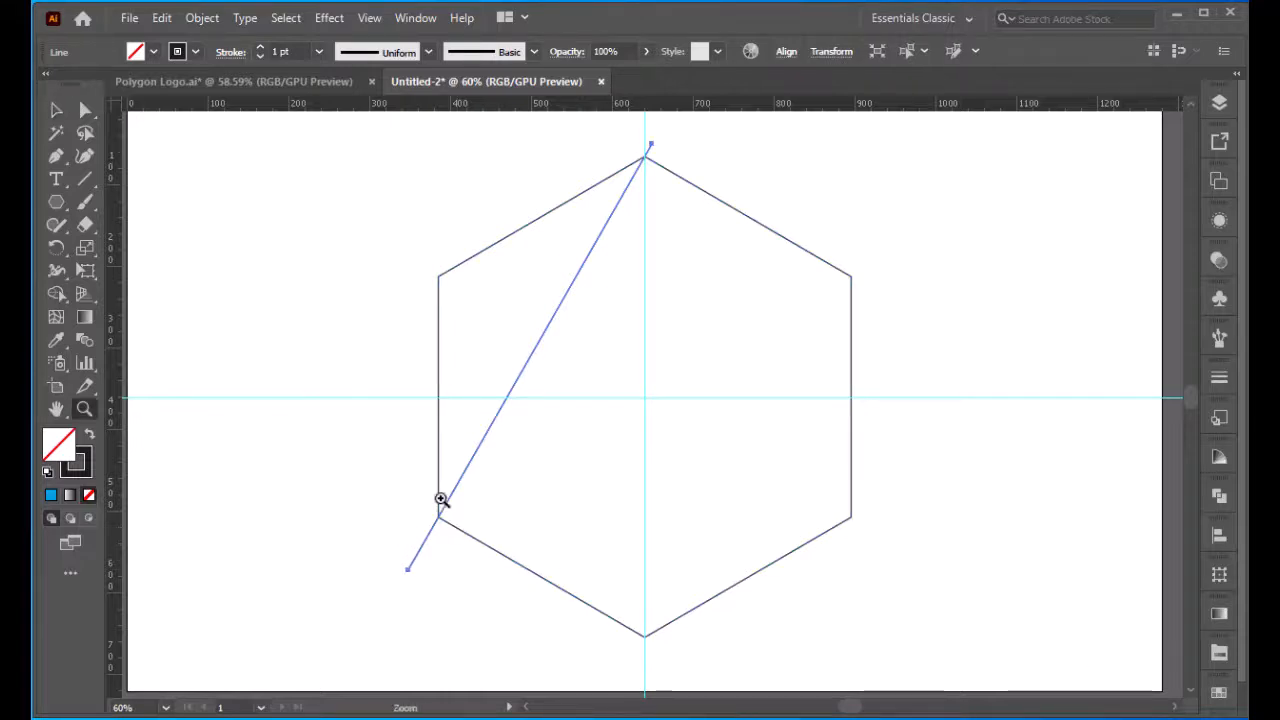
drag(440, 505, 449, 437)
Step: Duplicate the diagonal line a short distance inward as a parallel line and select both lines
key(v)
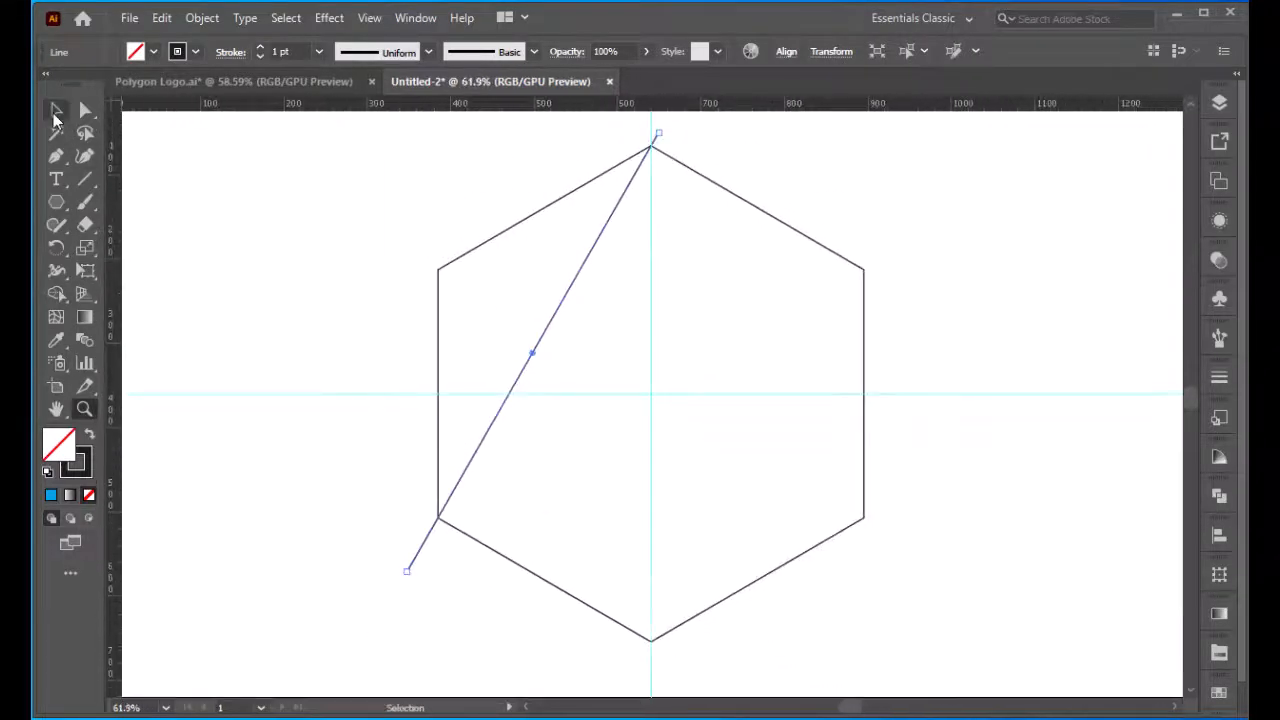
drag(534, 352, 545, 362)
shift+click(531, 336)
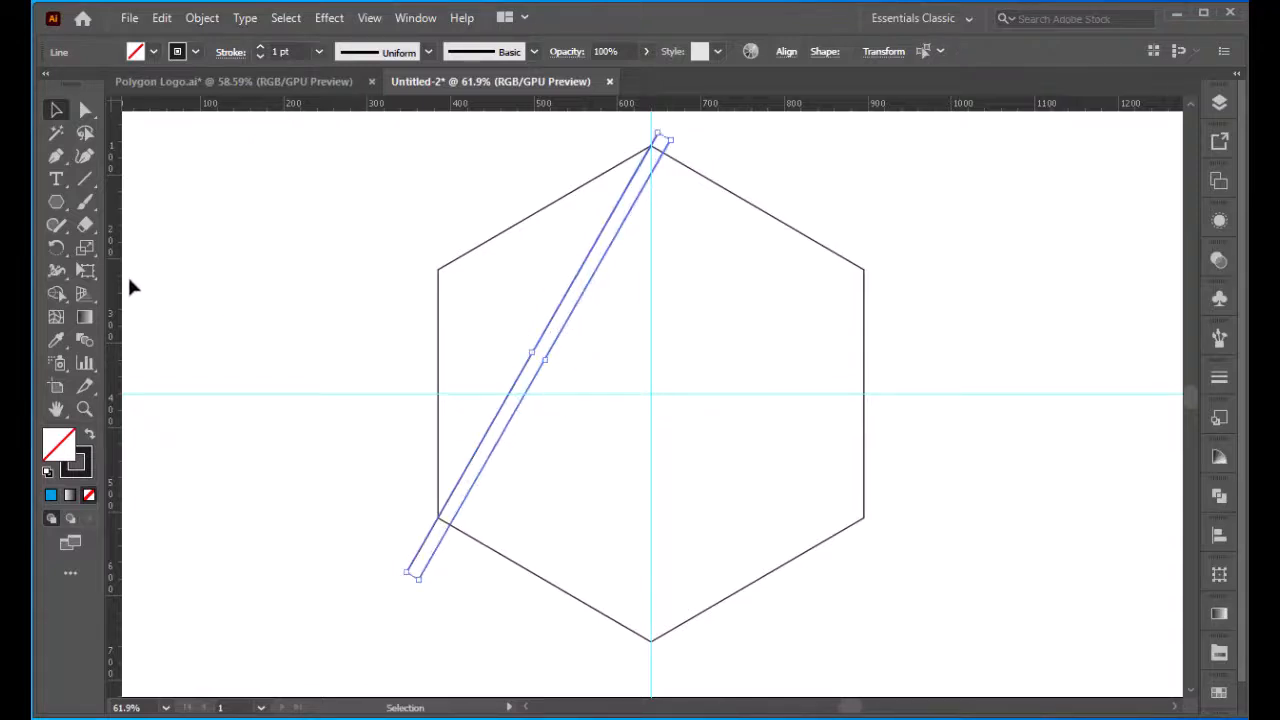
Step: Rotate a copy of the line pair around the guide intersection by 360/6 degrees and repeat the copy four more times
click(57, 247)
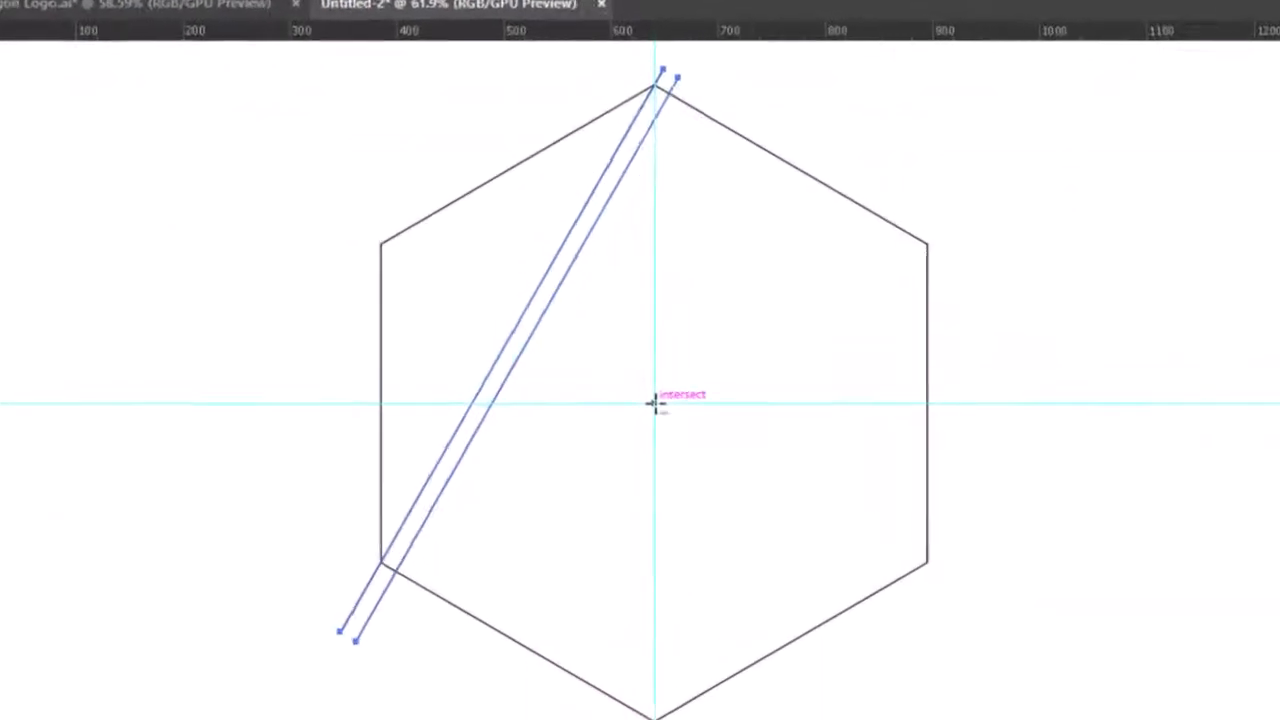
alt+click(652, 395)
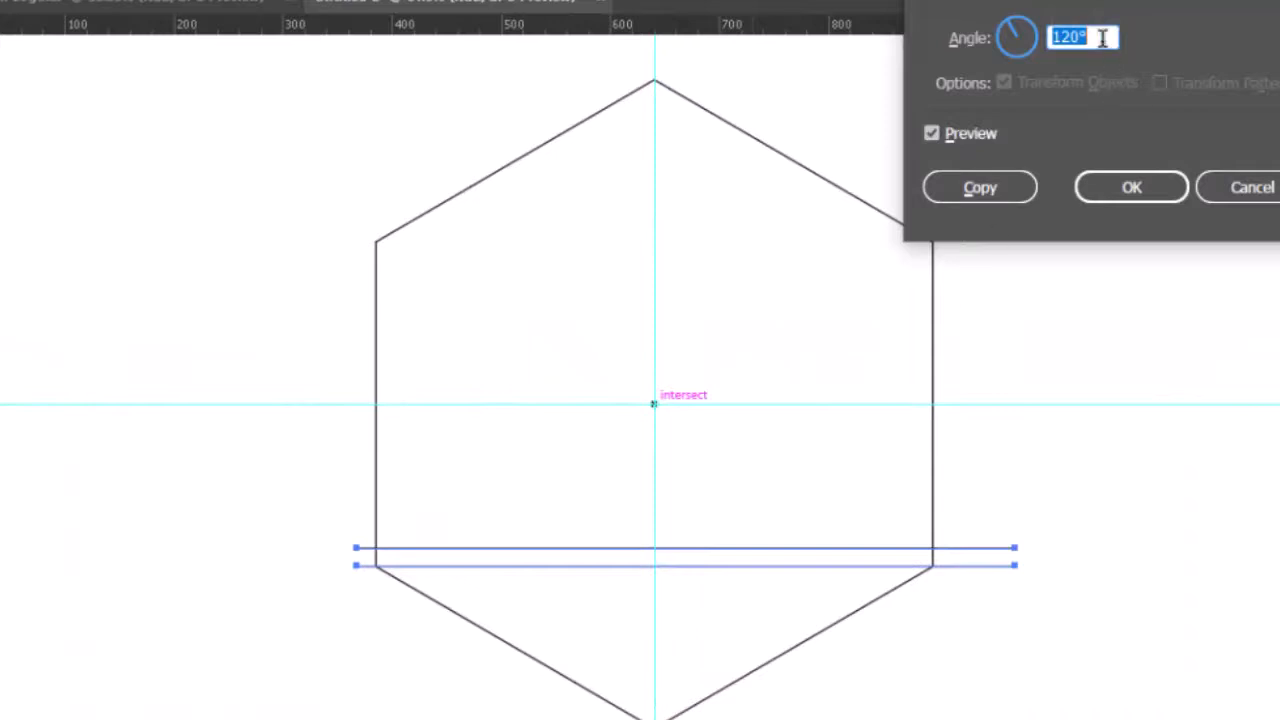
drag(1128, 0, 1071, 150)
text(360/6)
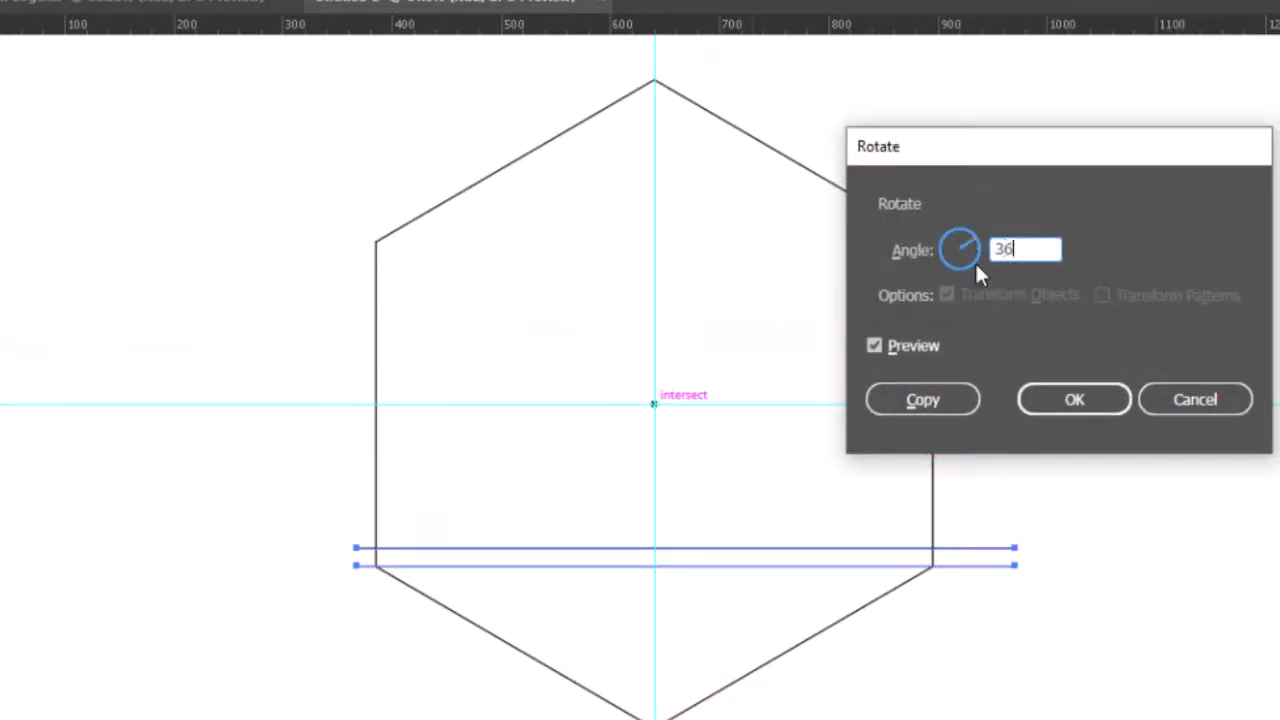
click(921, 404)
key(ctrl+d)
key(ctrl+d)
key(ctrl+d)
key(ctrl+d)
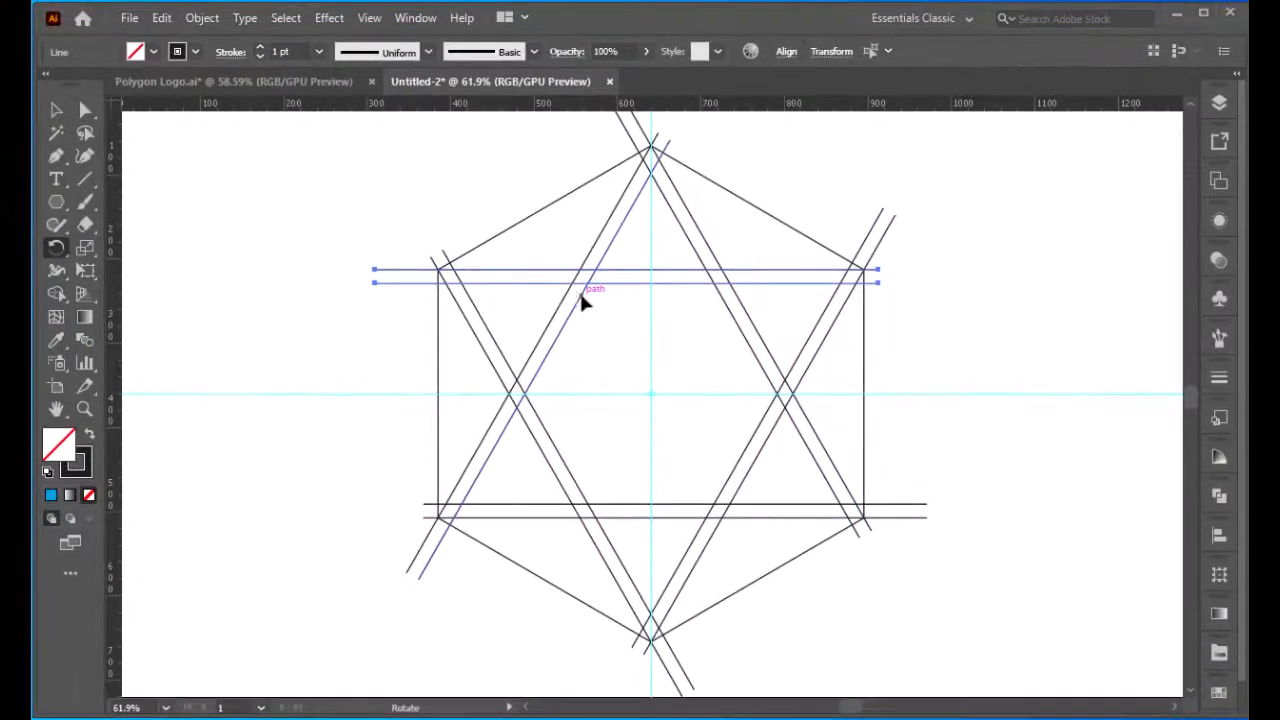
Step: Nudge the upper horizontal line pair upward so its lower line meets the hexagon's two upper side corners
click(56, 110)
key(shift+Up)
key(shift+Up)
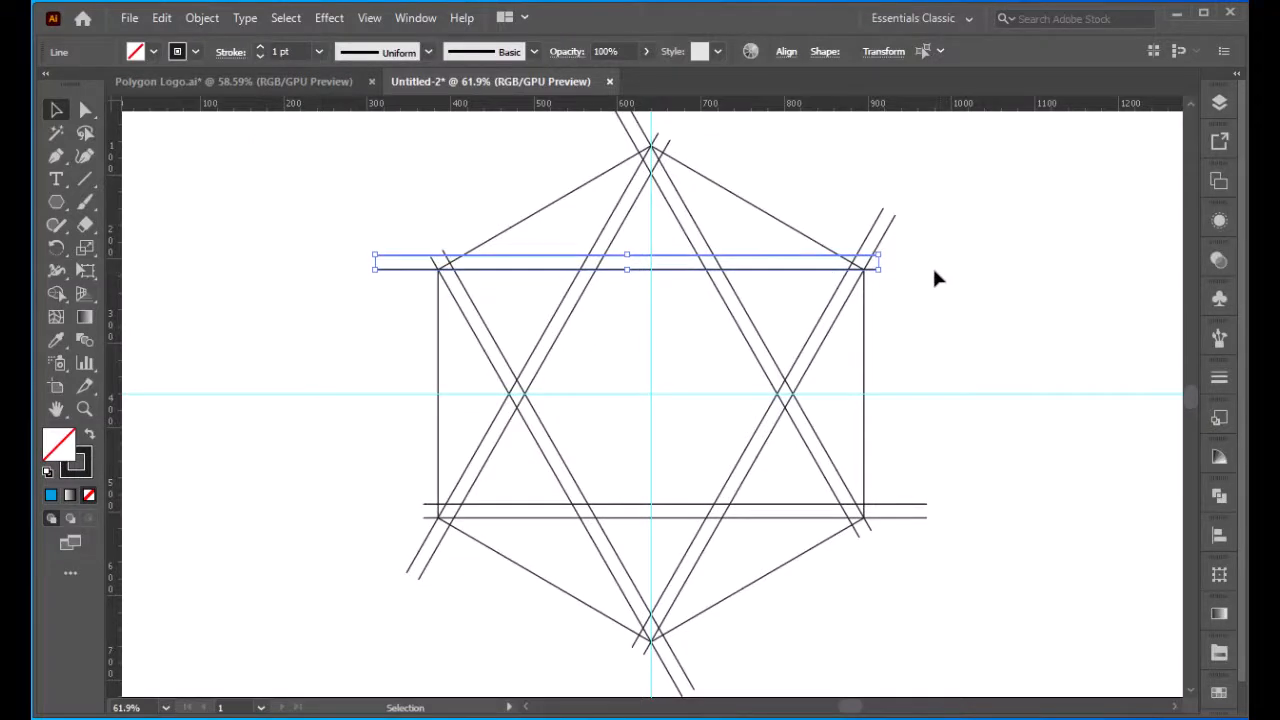
click(934, 271)
Step: Select all the artwork for the Shape Builder tool and choose a bright blue fill swatch
key(ctrl+0)
key(ctrl+a)
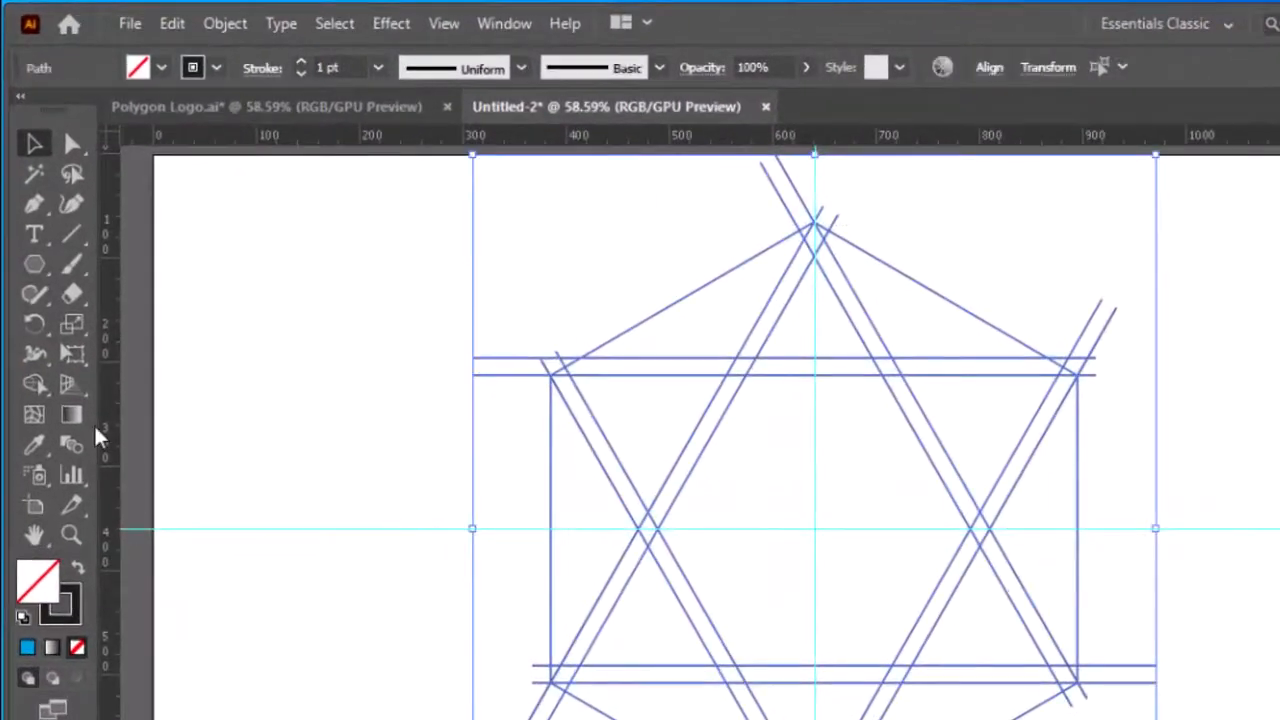
click(34, 384)
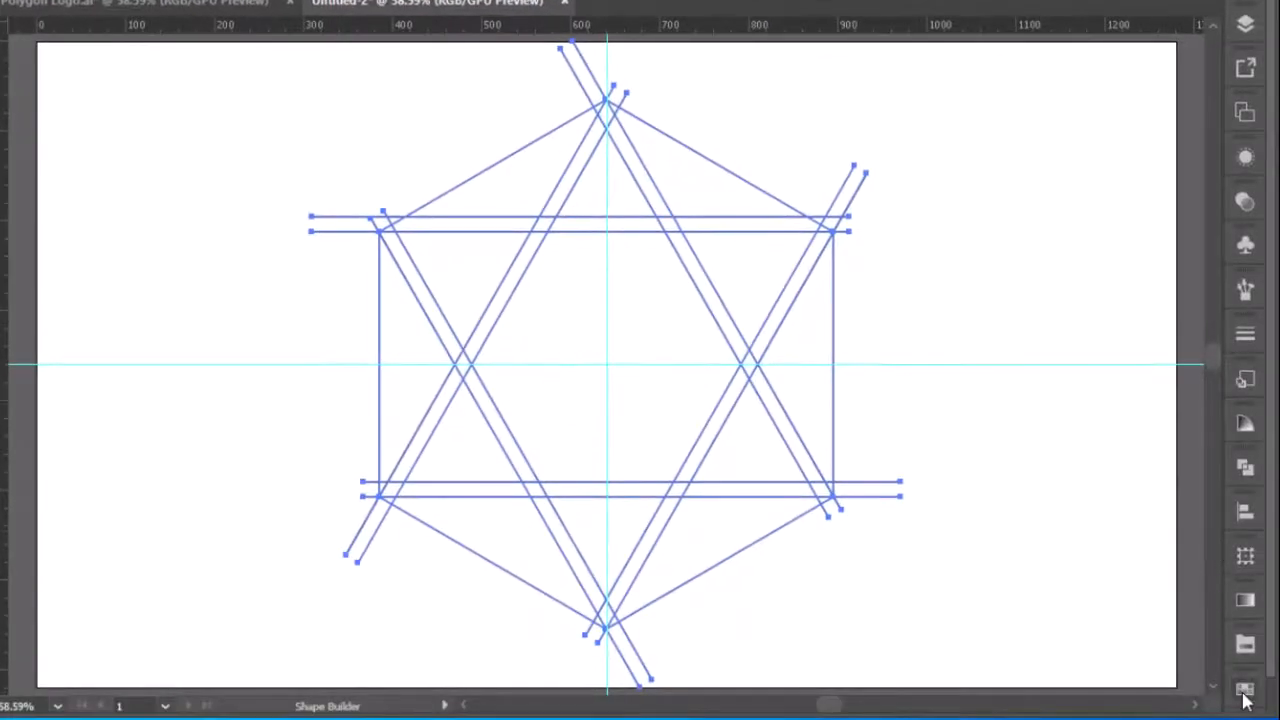
click(1245, 694)
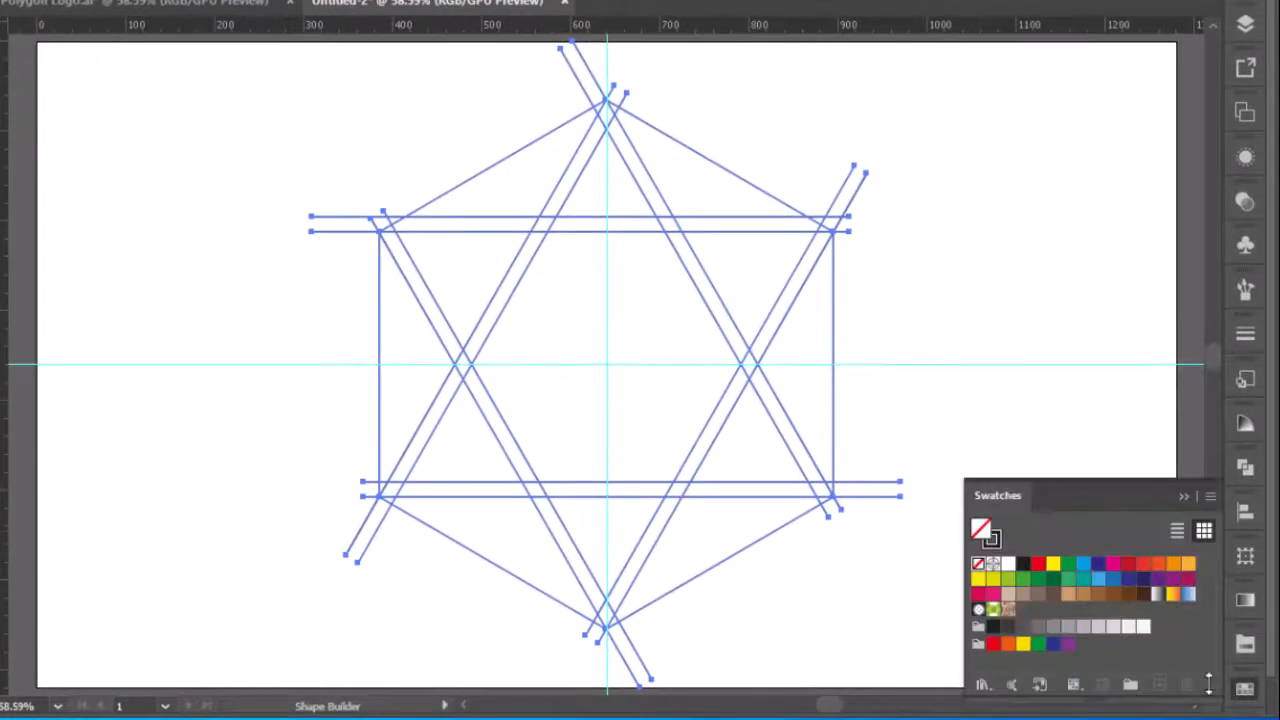
click(1085, 572)
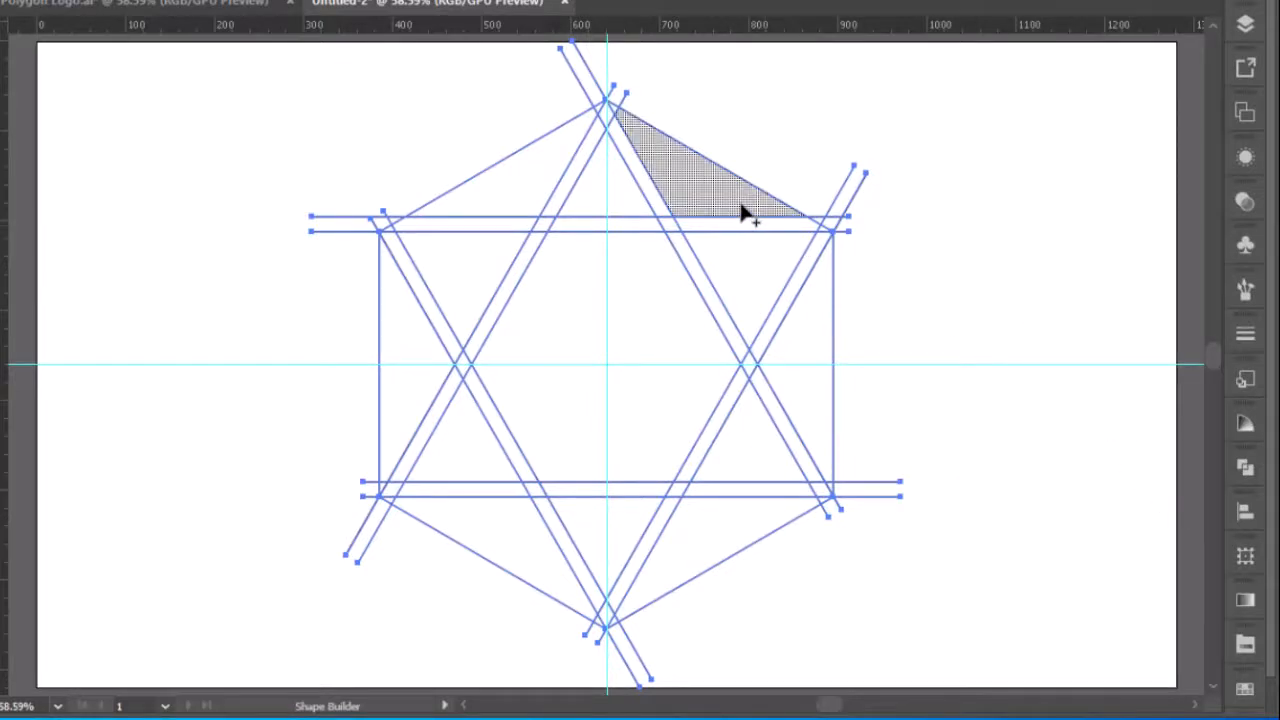
Step: Merge the regions at the hexagon's top into two adjoining blue blades with Shape Builder, one along each upper edge
mouse_move(743, 214)
mouse_down()
mouse_move(565, 207)
mouse_move(601, 119)
mouse_move(614, 193)
mouse_up()
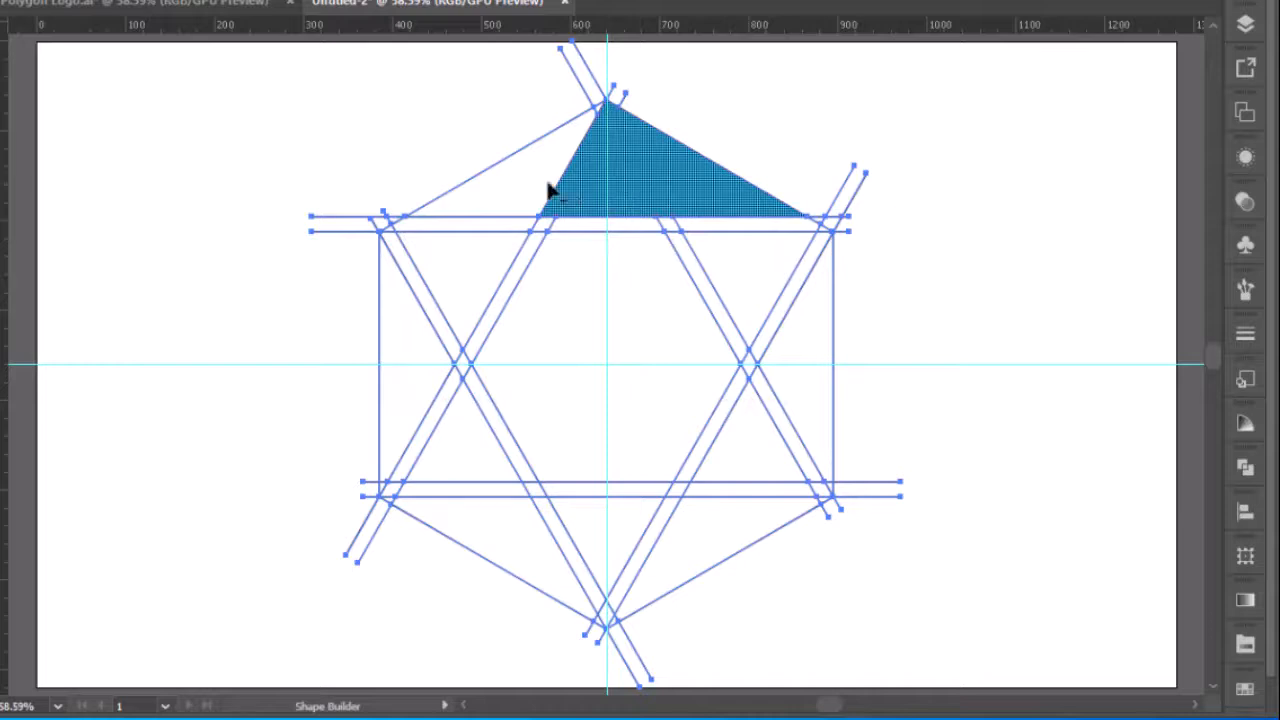
mouse_move(530, 180)
mouse_down()
mouse_move(455, 245)
mouse_move(482, 236)
mouse_up()
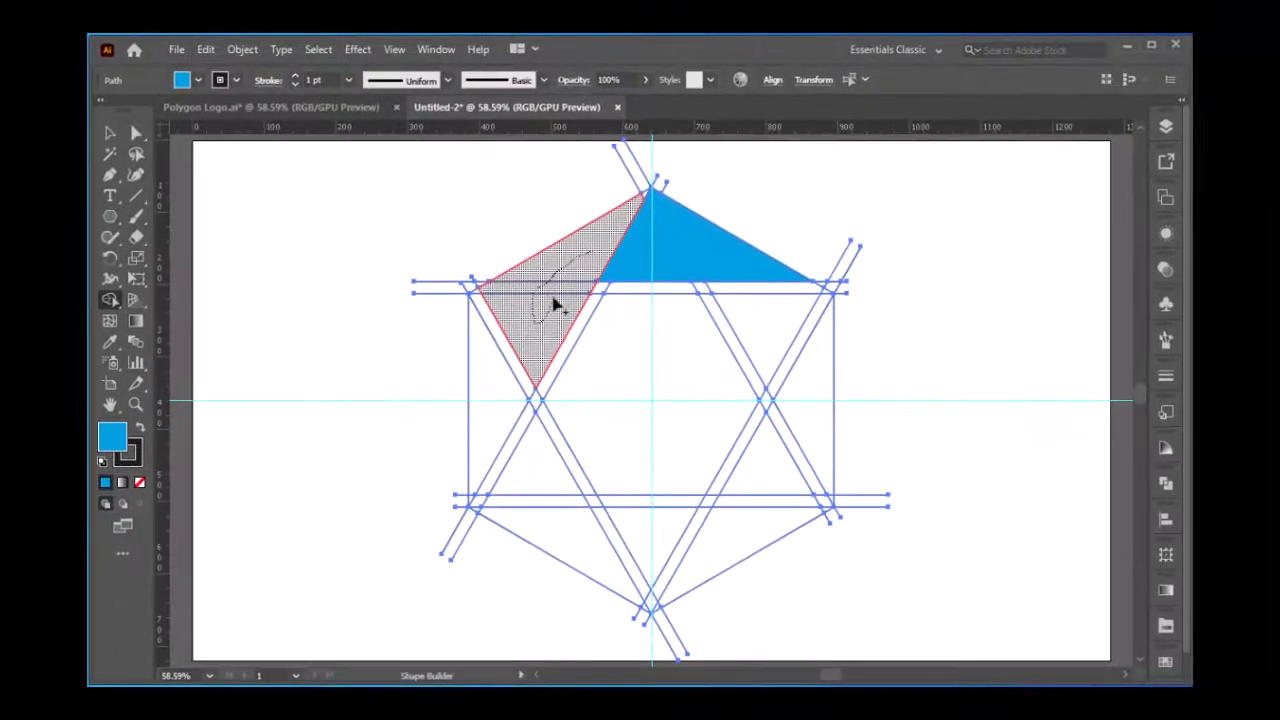
drag(556, 306, 557, 299)
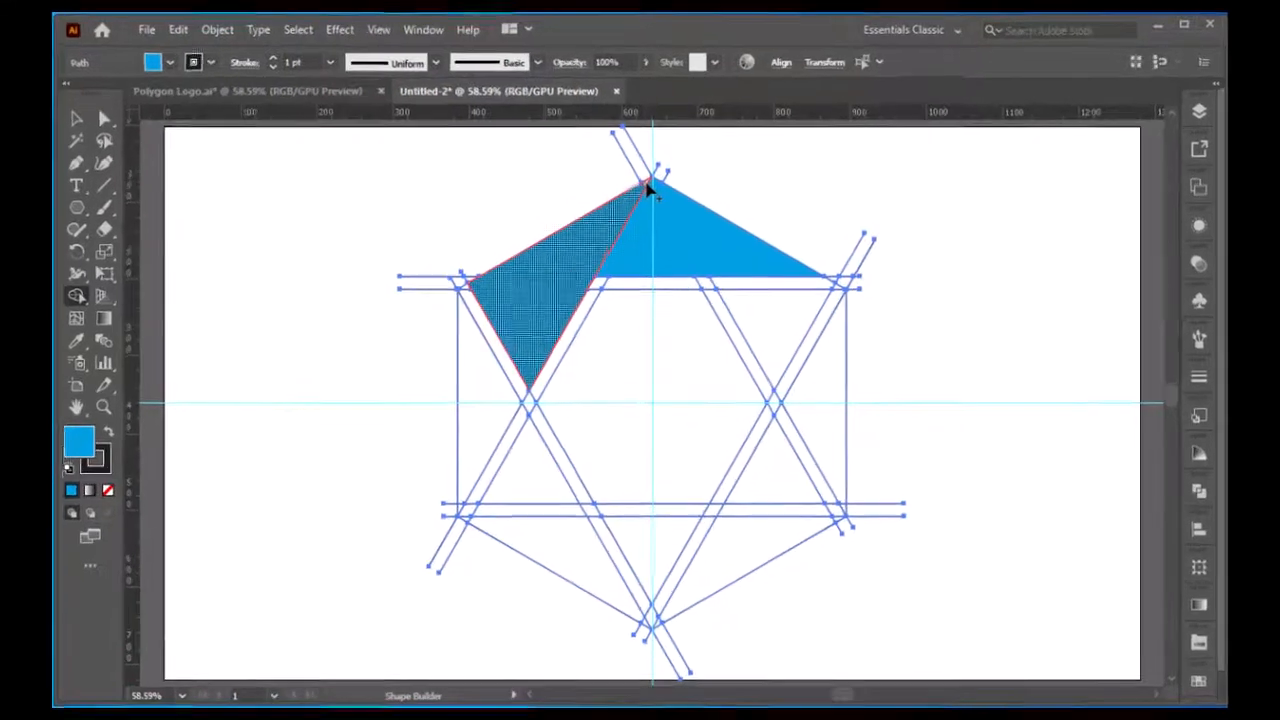
click(55, 108)
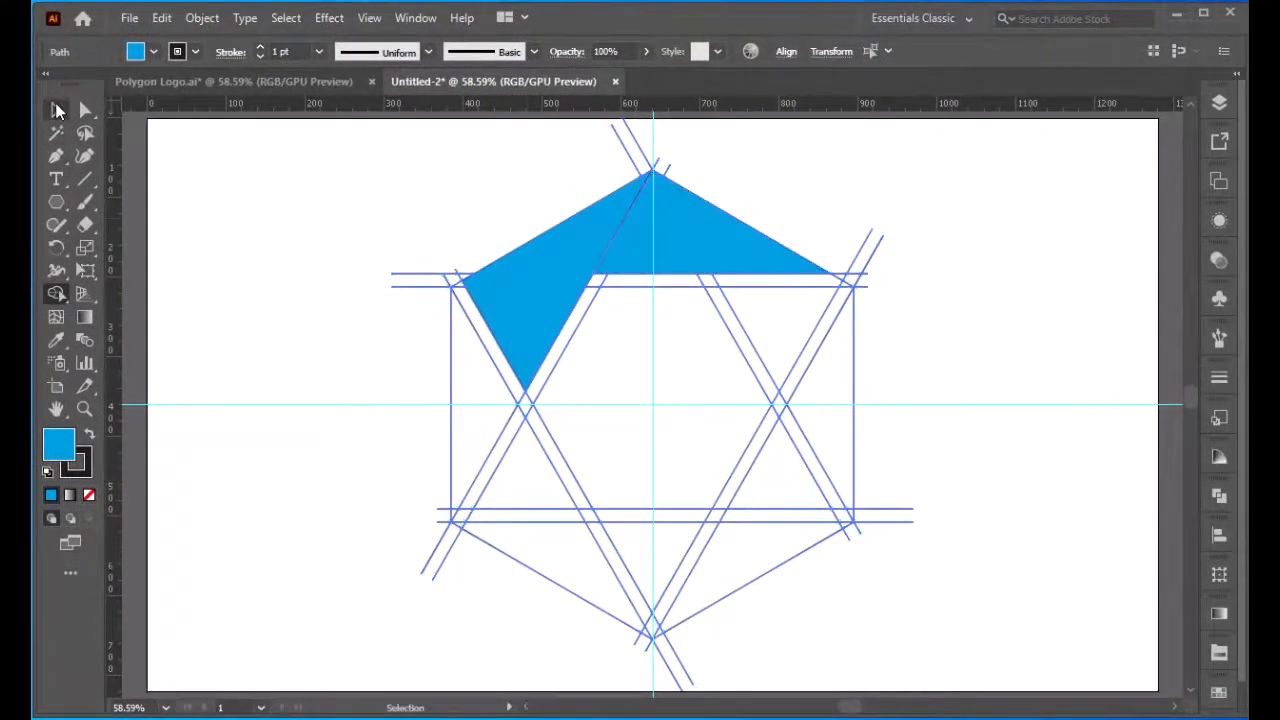
key(ctrl+a)
click(481, 204)
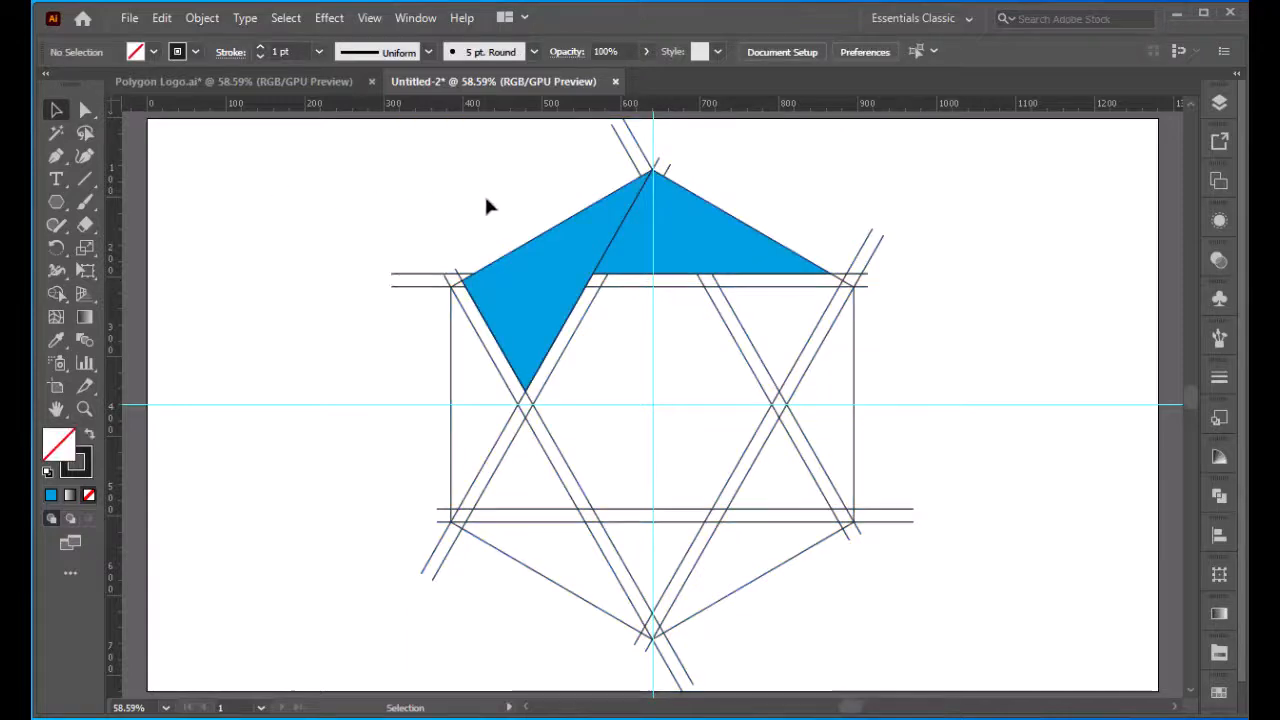
Step: Cut the two blue blades to the clipboard
click(530, 288)
shift+click(697, 262)
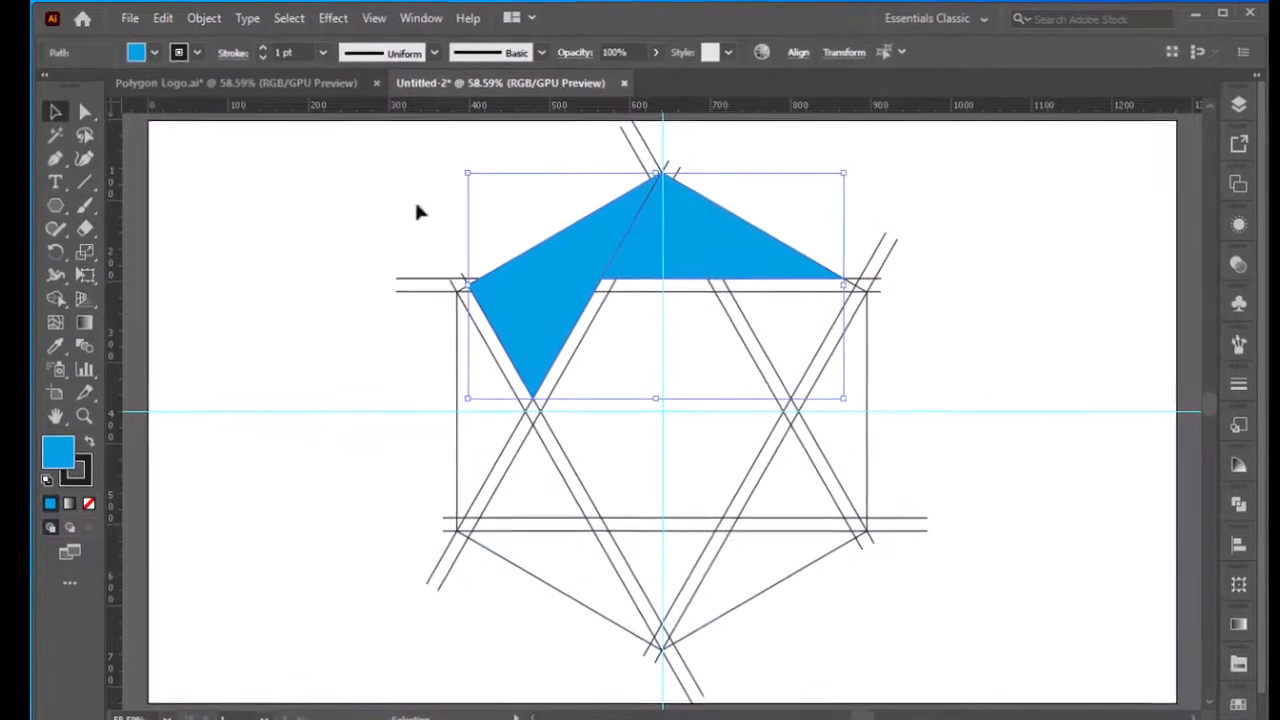
click(173, 20)
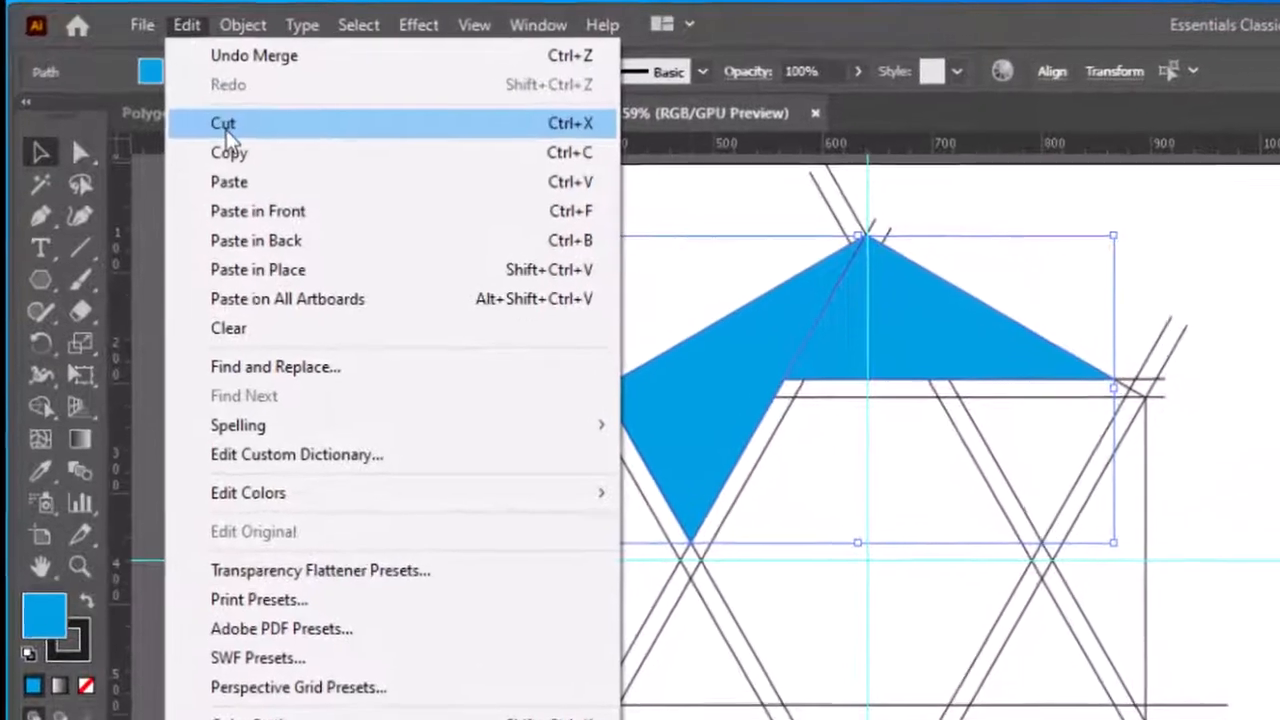
click(212, 117)
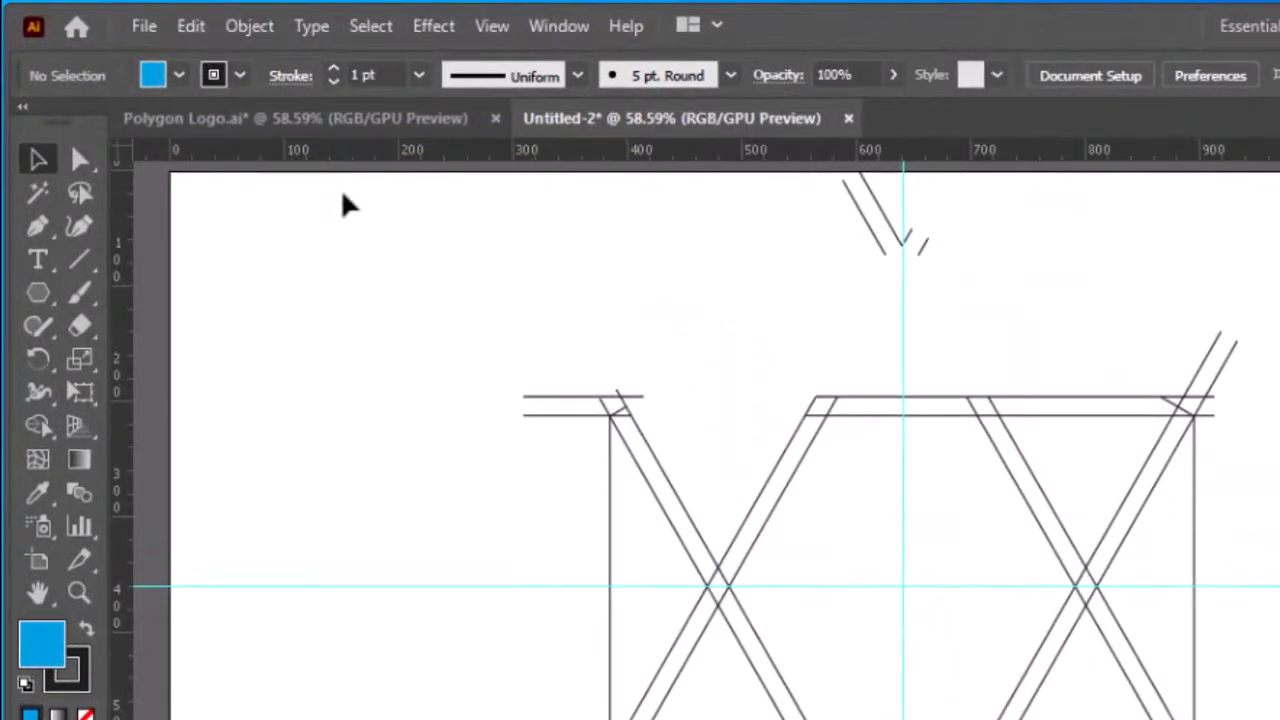
Step: Delete all the remaining construction lines and paste the blue blades back in place
drag(343, 205, 1275, 715)
key(Delete)
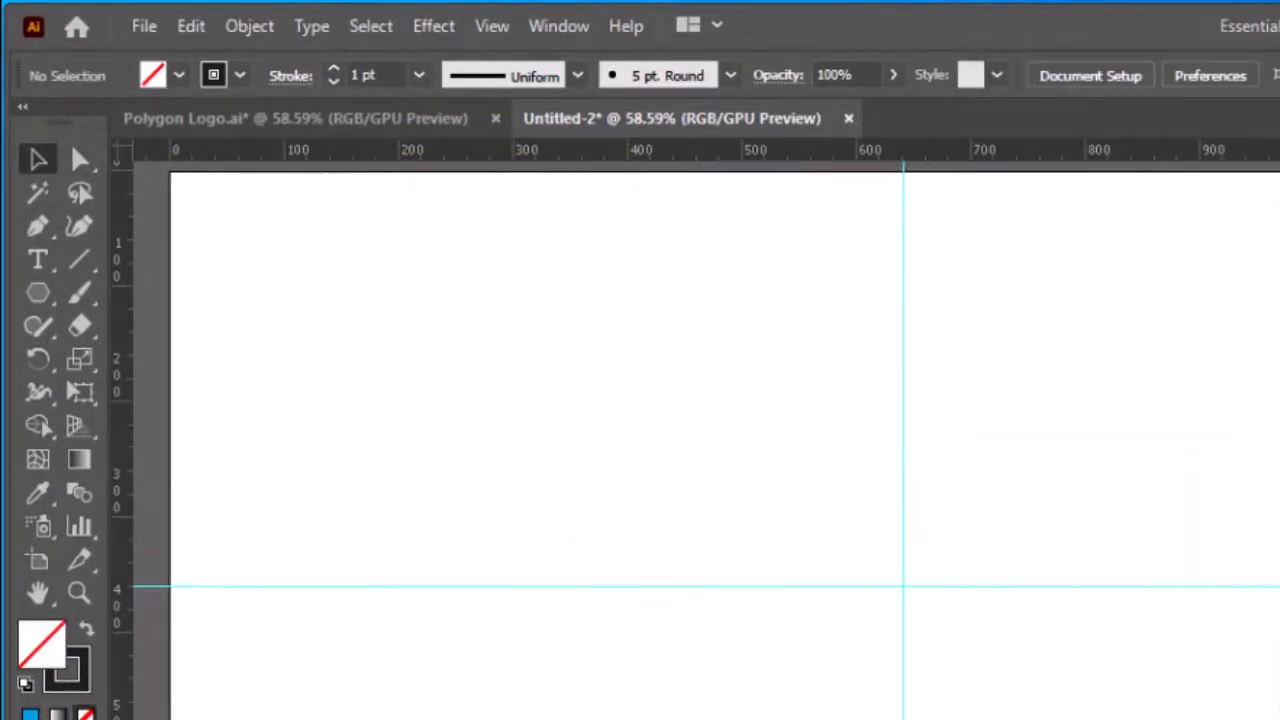
click(203, 32)
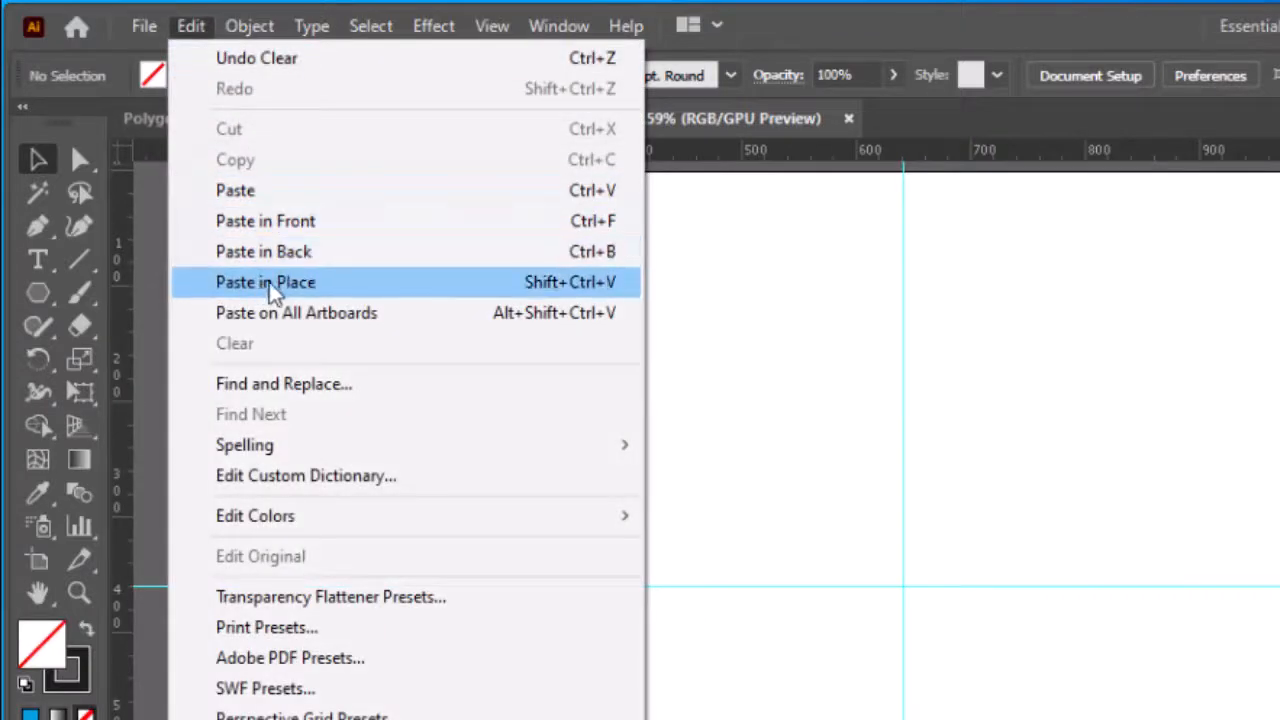
click(376, 290)
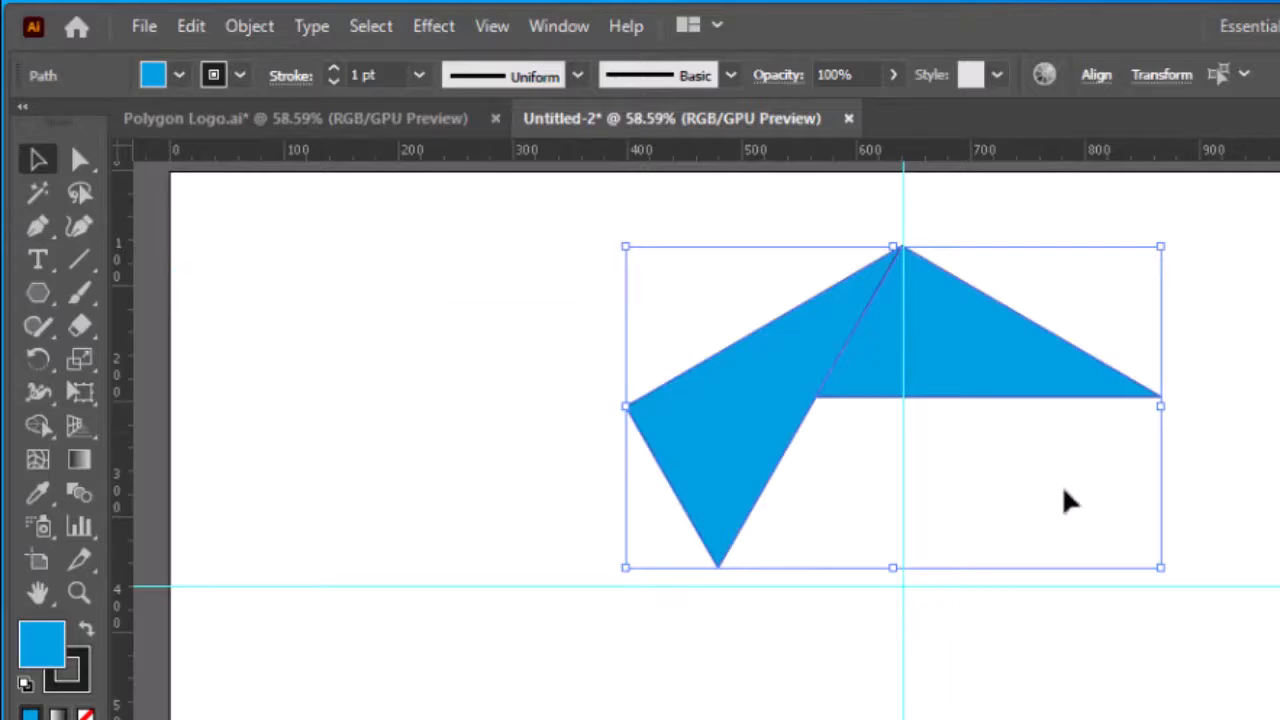
Step: Remove the stroke from both blue blades and keep their blue fill
drag(1177, 258, 620, 557)
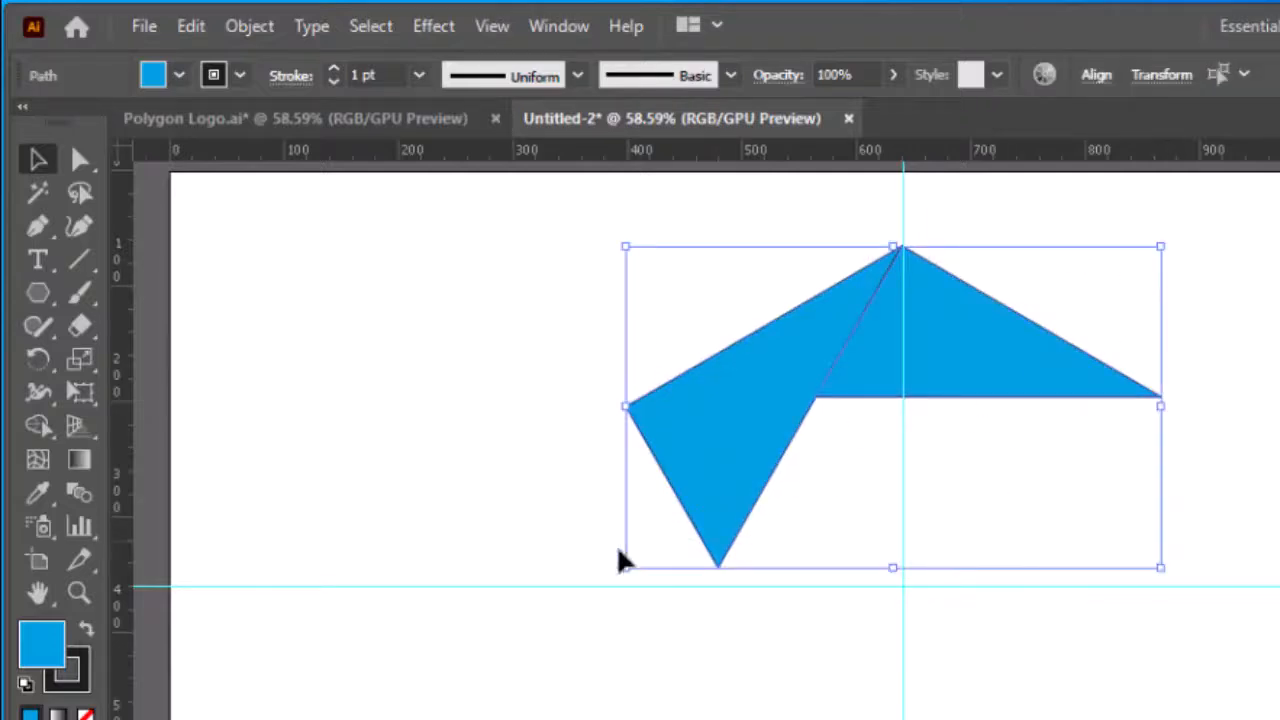
click(83, 692)
click(85, 714)
click(45, 642)
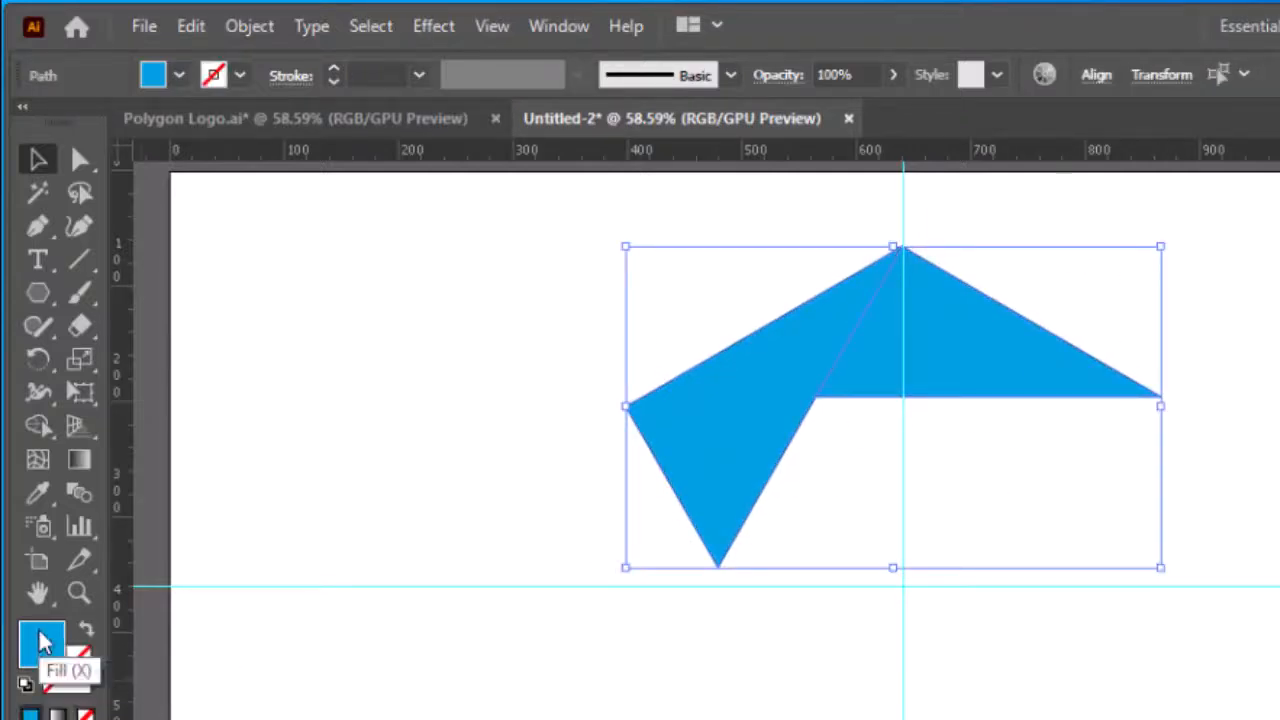
click(1210, 652)
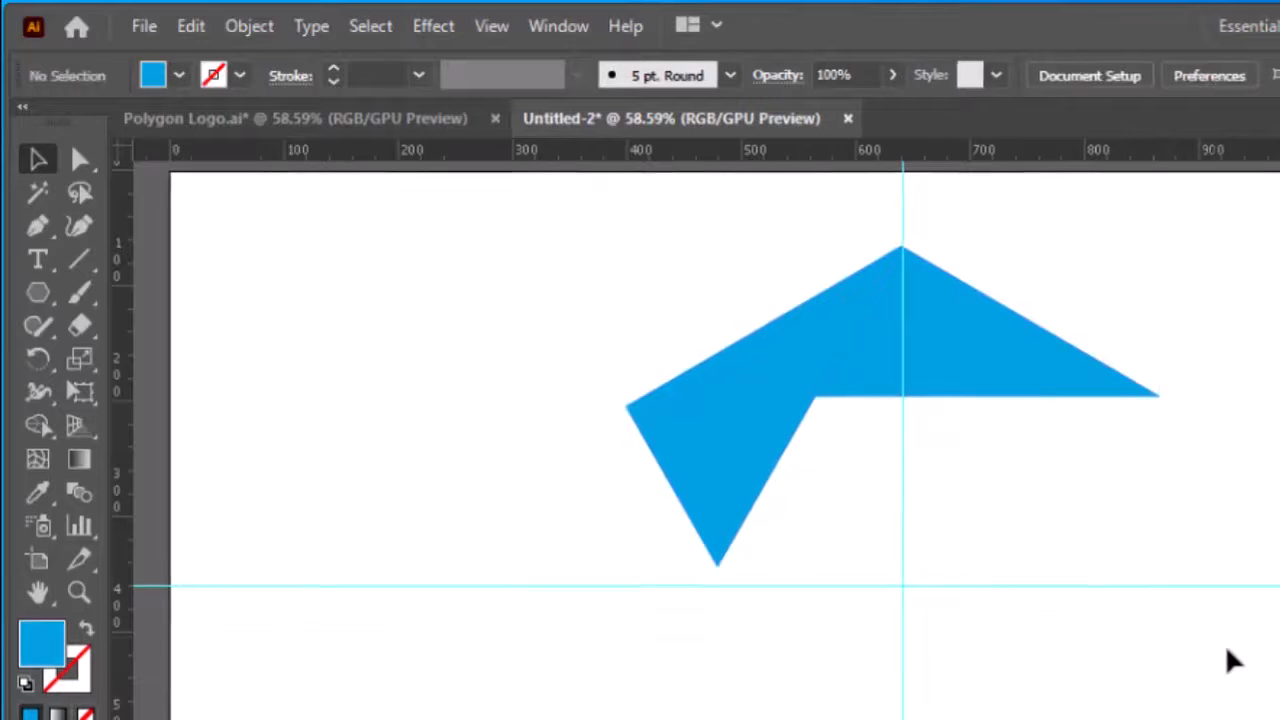
Step: Arrange the Color, Basic RGB swatch and Gradient panels in one stack beside the artwork
drag(1275, 180, 1214, 160)
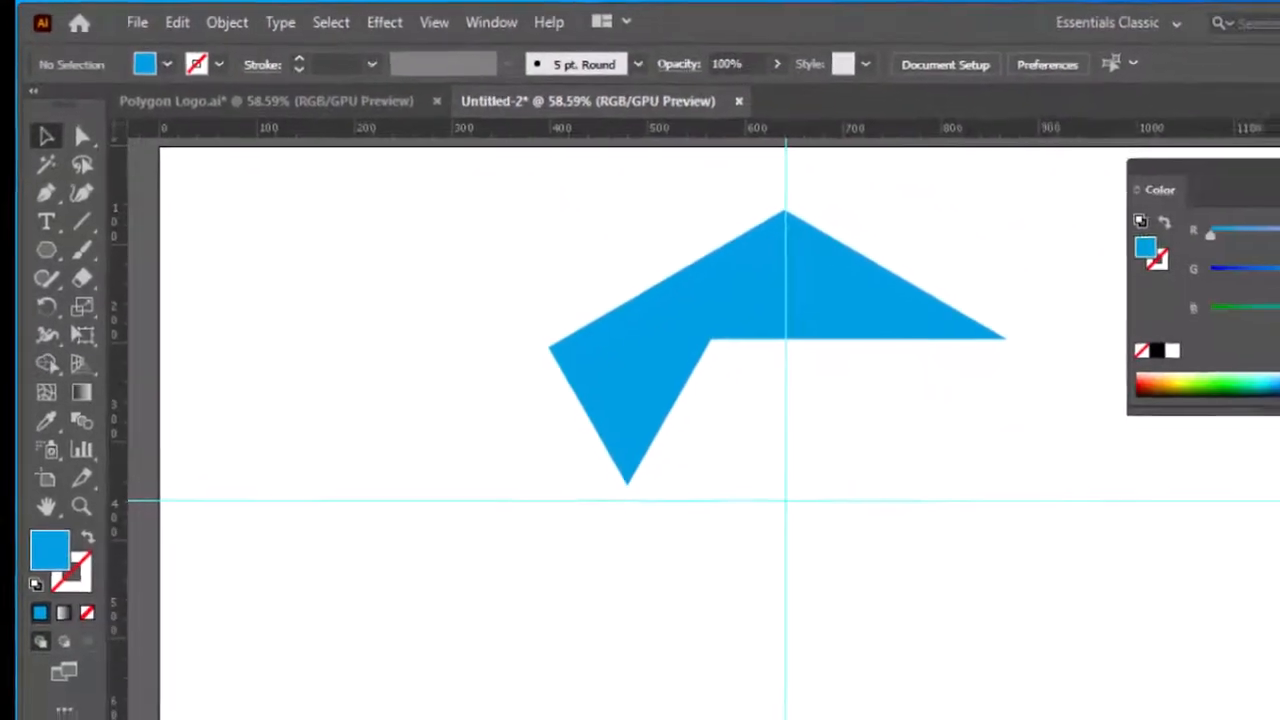
drag(1262, 430, 1062, 359)
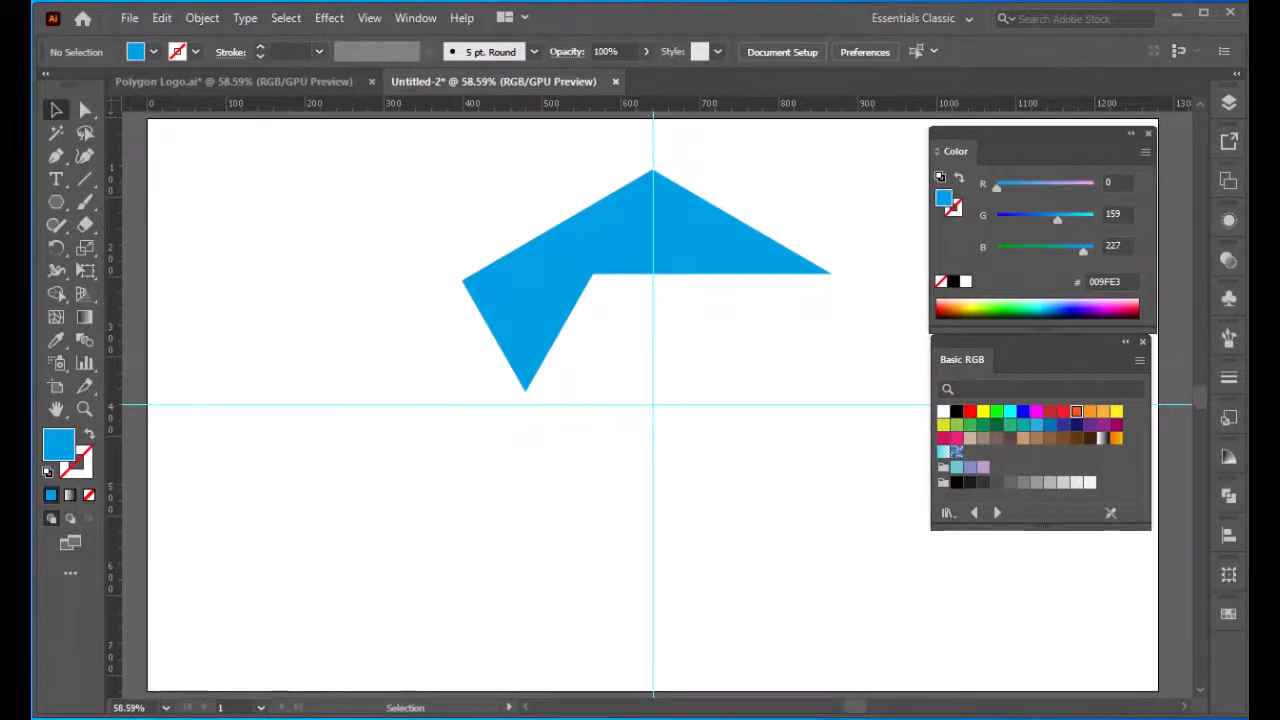
drag(1229, 416, 1008, 532)
drag(1049, 345, 1059, 326)
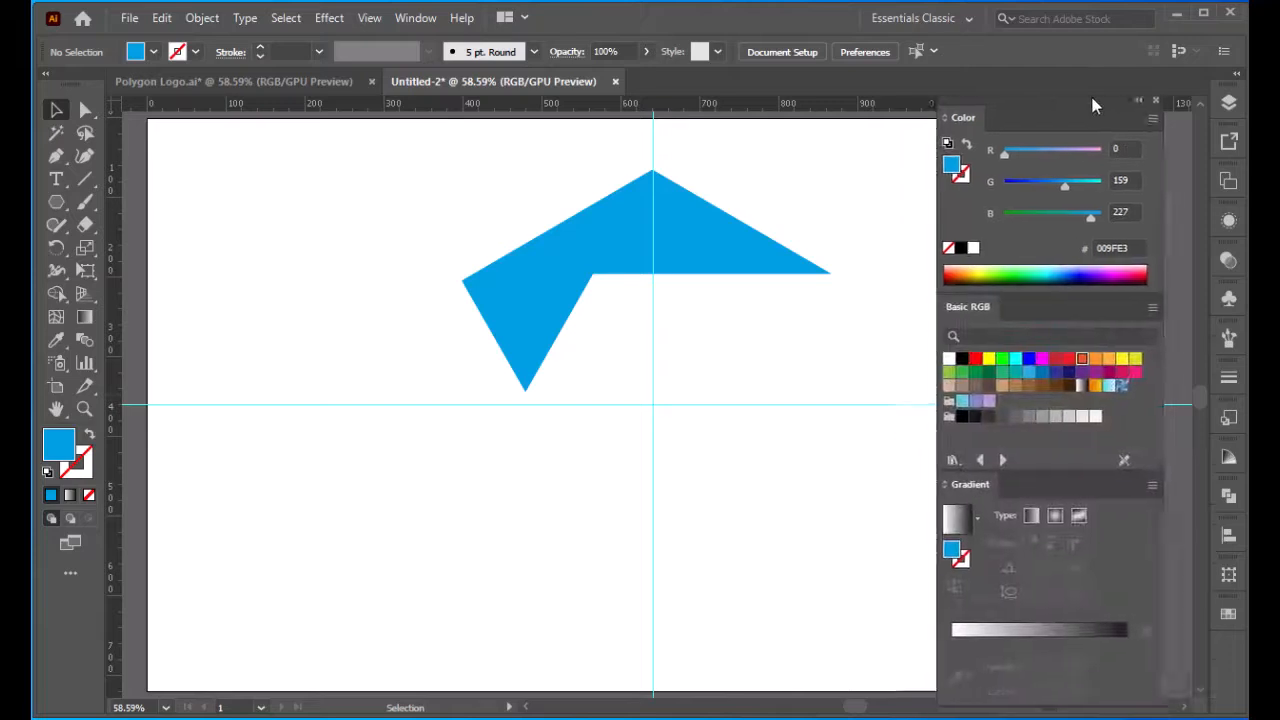
Step: Recolour both blue blades with the orange swatch F15A24
click(742, 262)
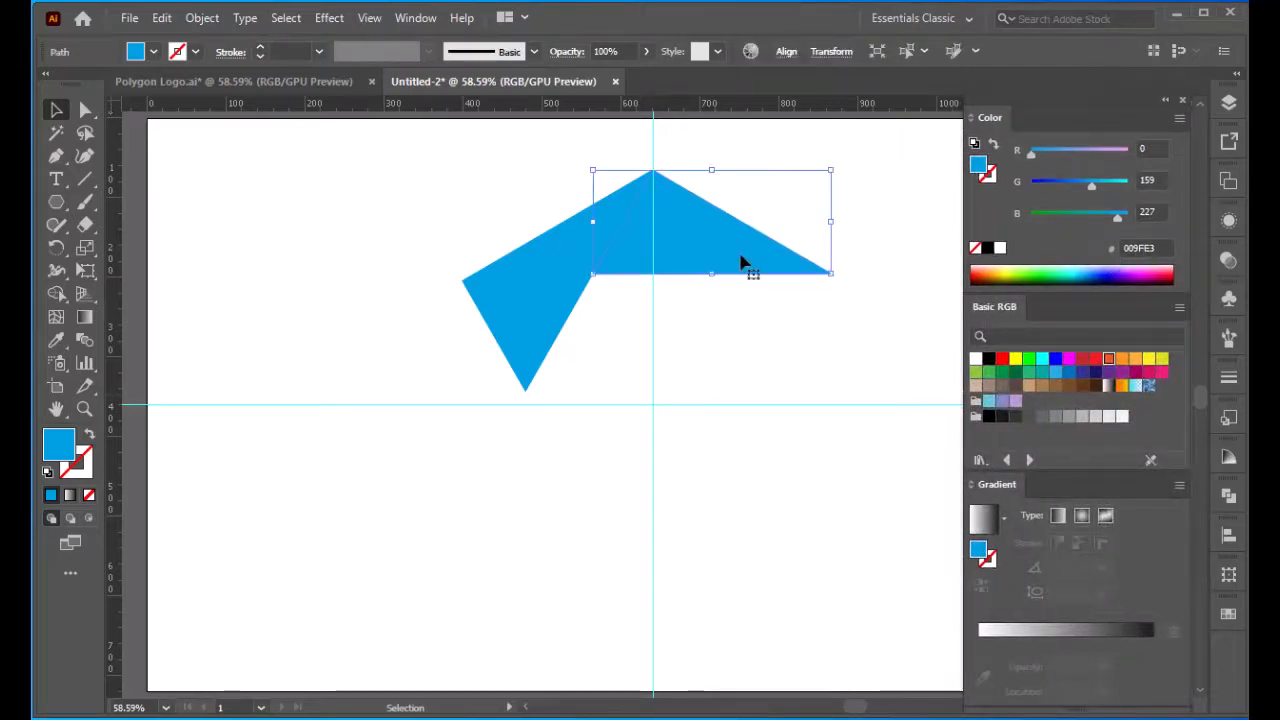
click(1108, 359)
click(540, 320)
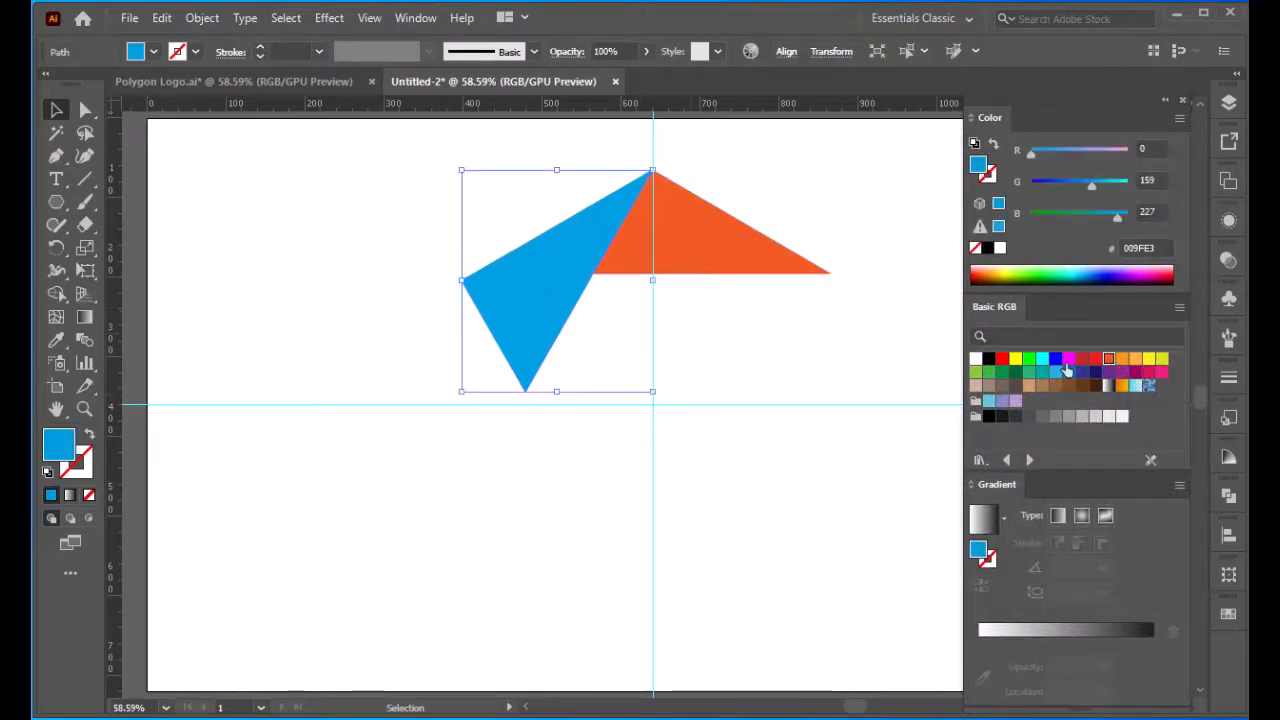
click(1108, 359)
Step: Fill the right blade with a linear black-to-orange gradient, its midpoint close to the black stop and the orange stop at about 77.5%
click(779, 272)
click(1060, 630)
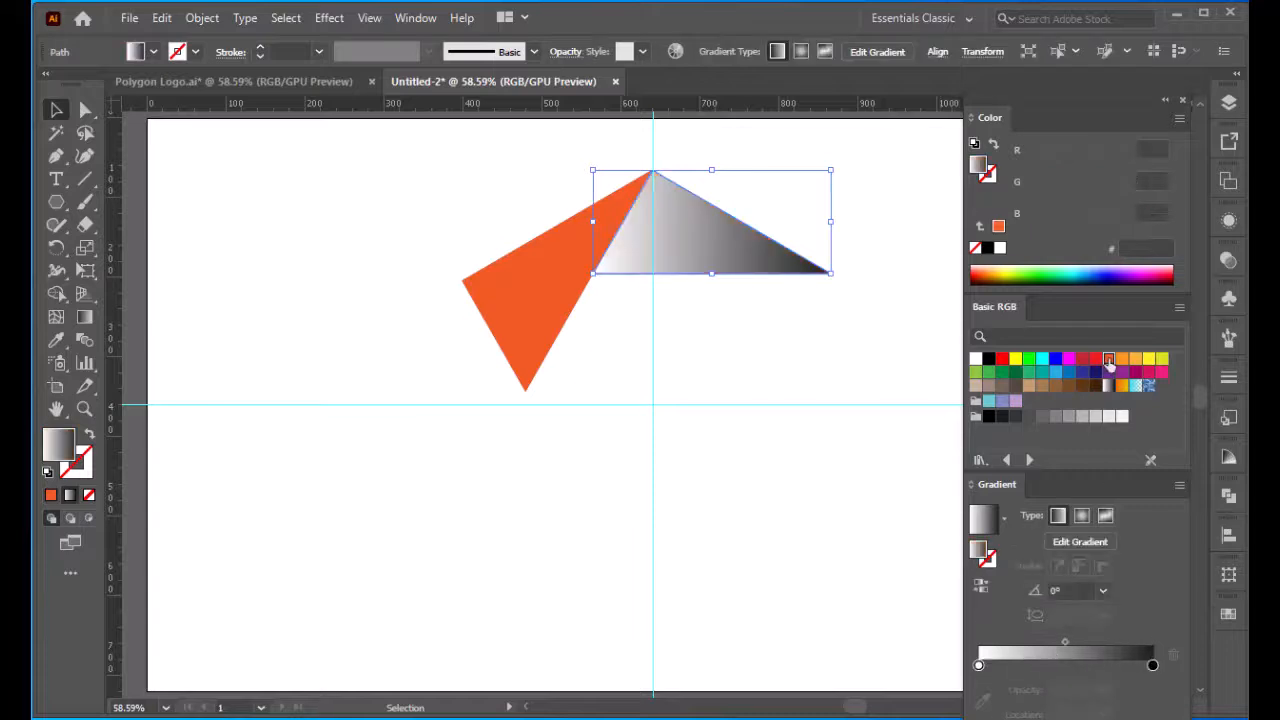
drag(1108, 359, 975, 666)
drag(1140, 665, 1154, 663)
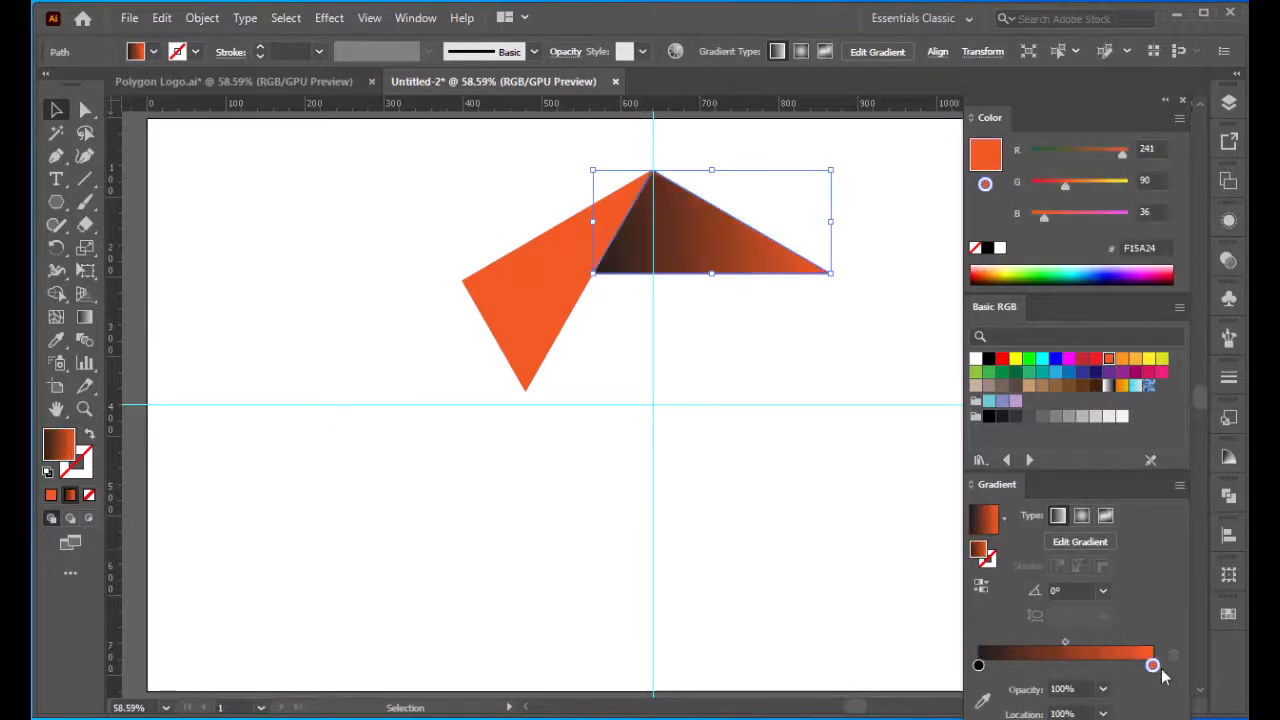
drag(1065, 643, 990, 655)
drag(1152, 665, 1114, 666)
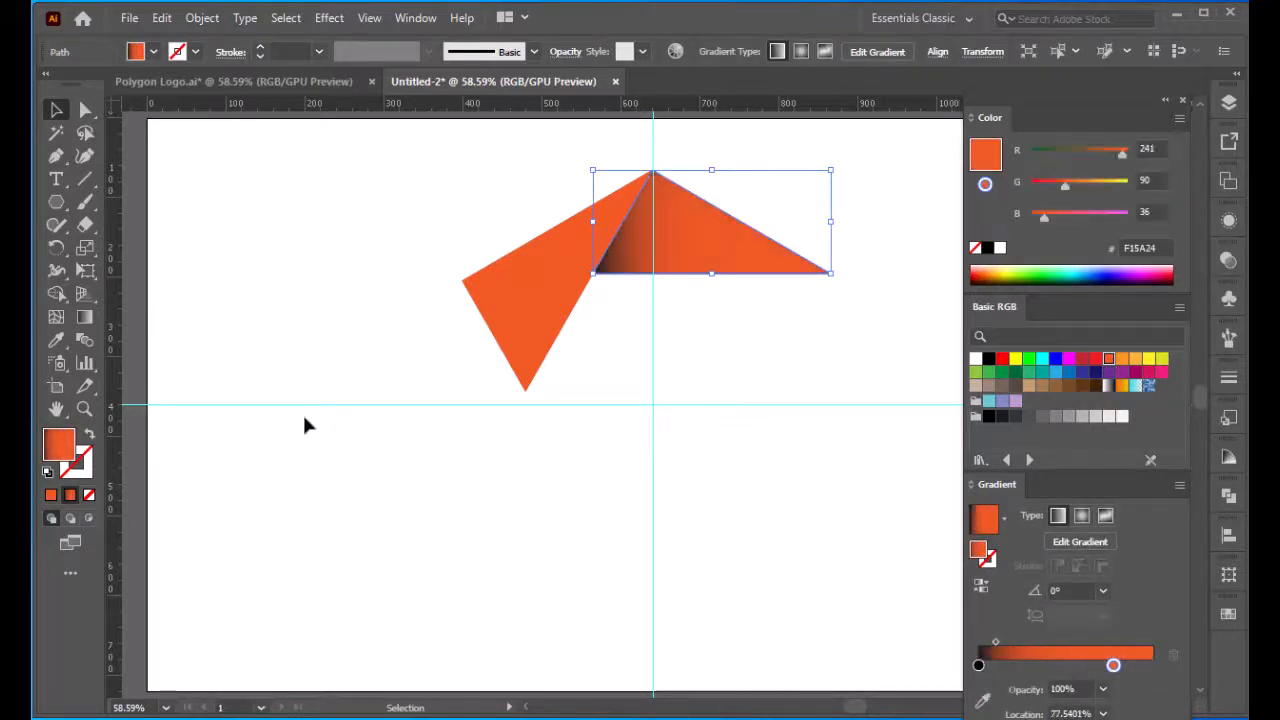
Step: Angle the right blade's gradient to about -18.6° from the fold and move its orange stop to about 66.8%
key(g)
mouse_move(622, 221)
mouse_down()
mouse_move(814, 274)
mouse_move(831, 277)
mouse_move(832, 262)
mouse_up()
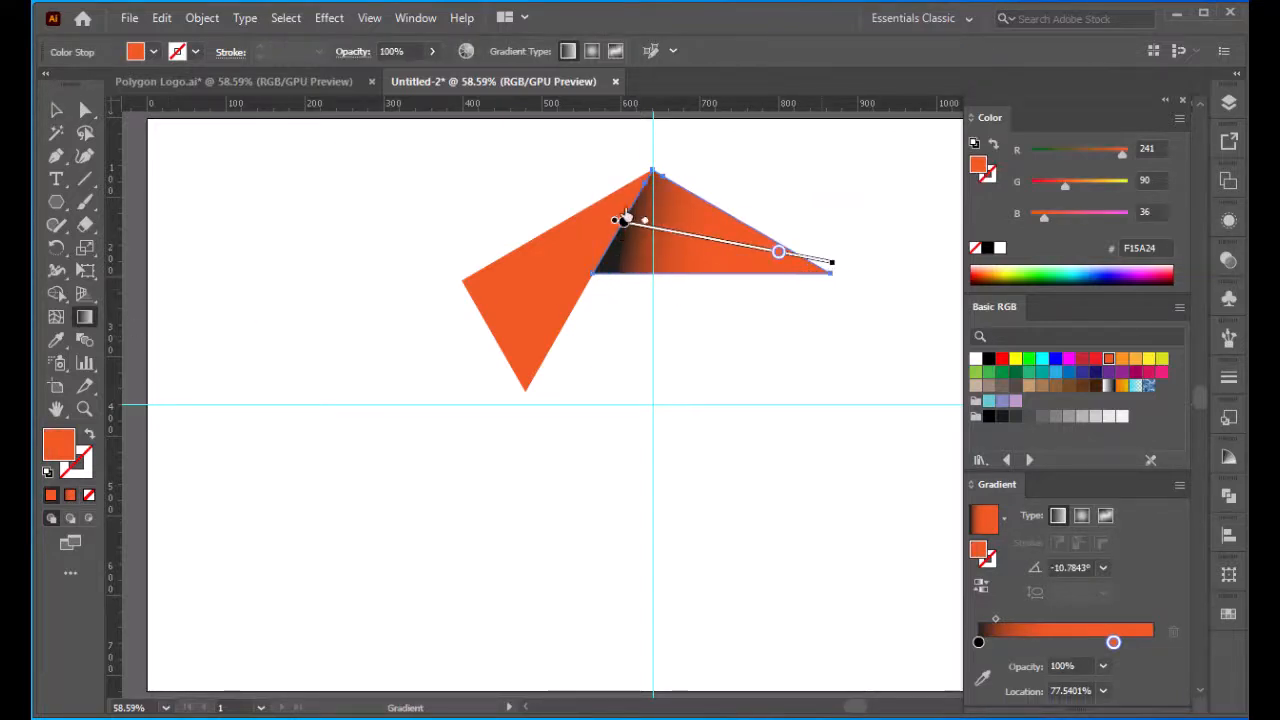
mouse_move(622, 219)
mouse_down()
mouse_move(829, 281)
mouse_move(824, 290)
mouse_up()
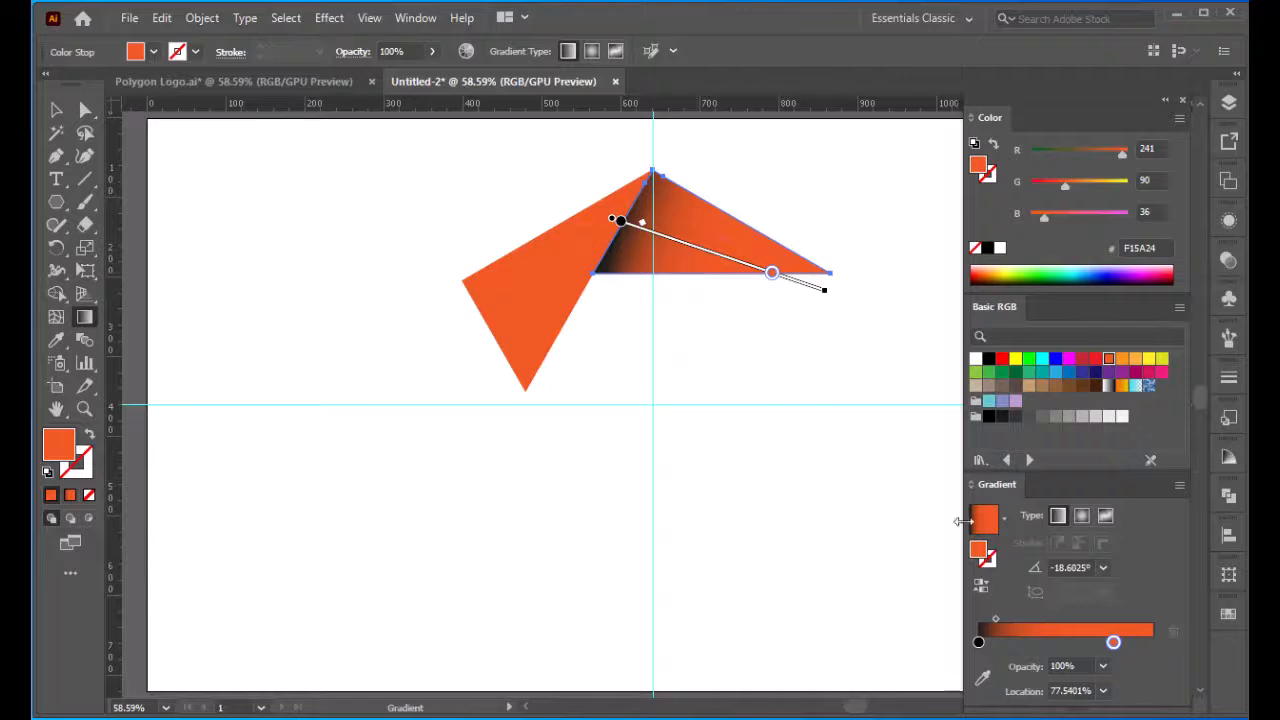
drag(1113, 642, 1096, 643)
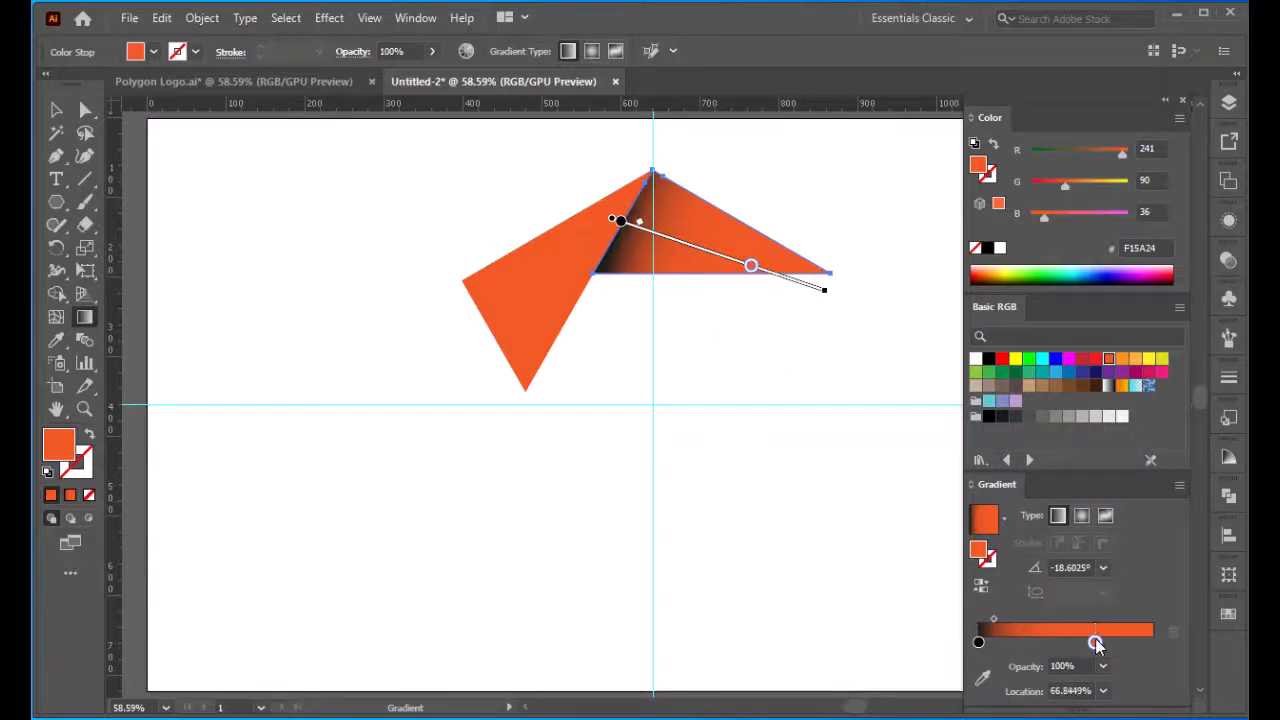
key(v)
click(724, 307)
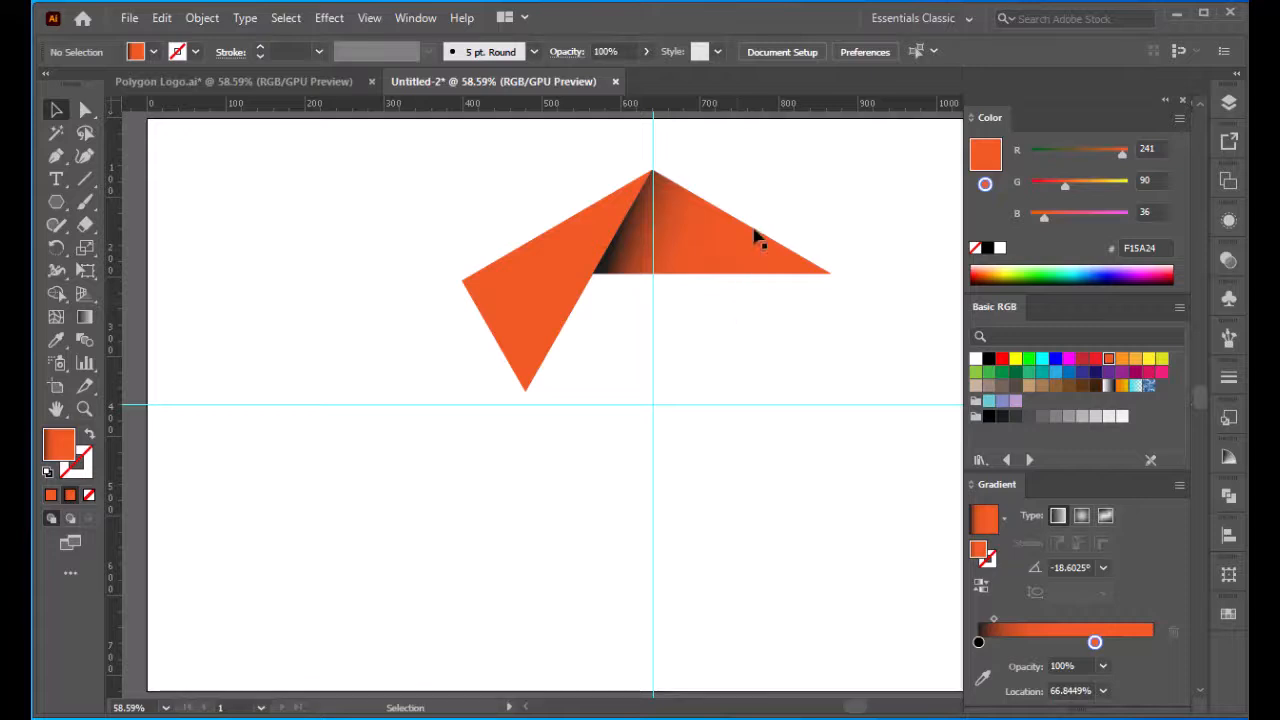
Step: Group the two orange blades and put the colour and gradient panels away
click(532, 336)
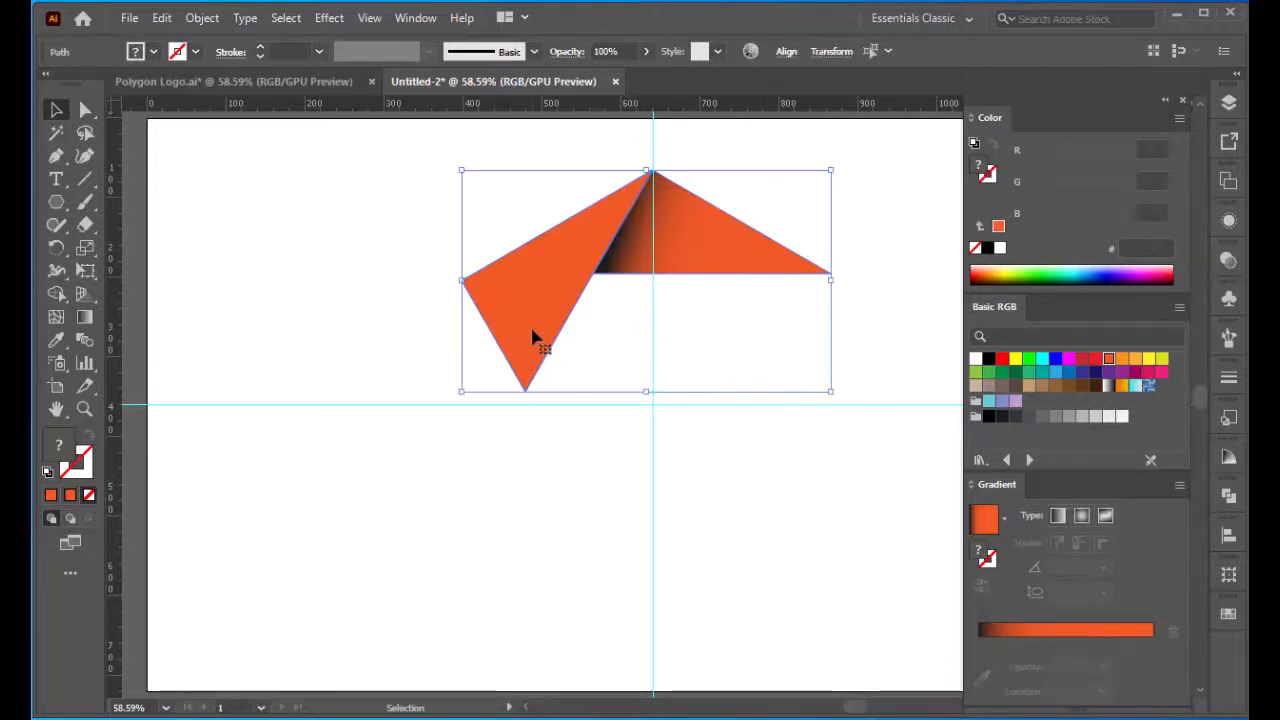
right_click(533, 337)
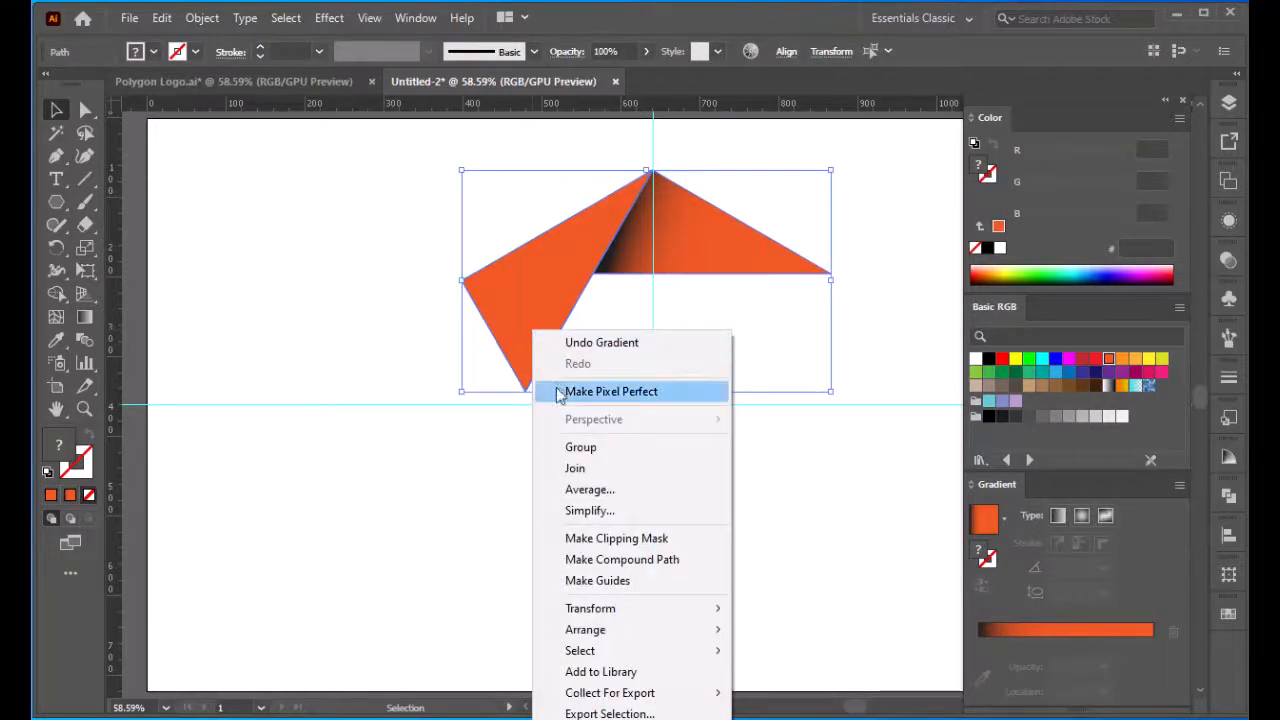
click(577, 447)
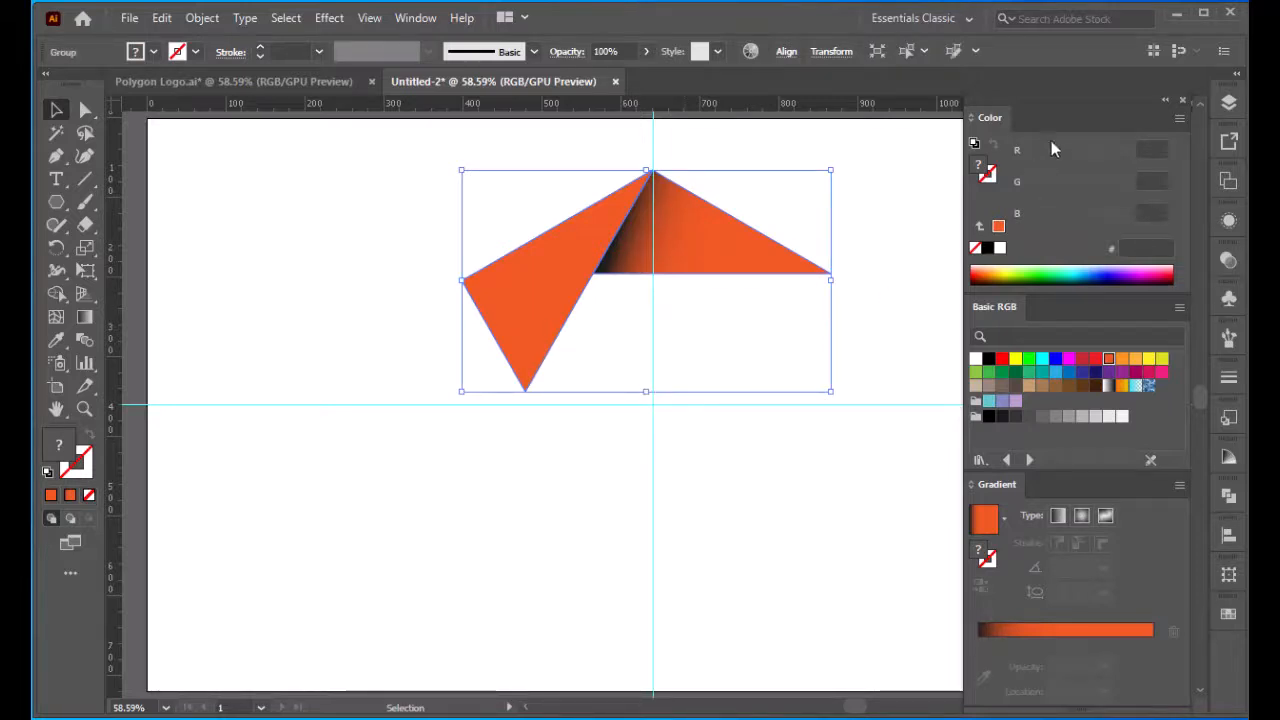
double_click(1061, 102)
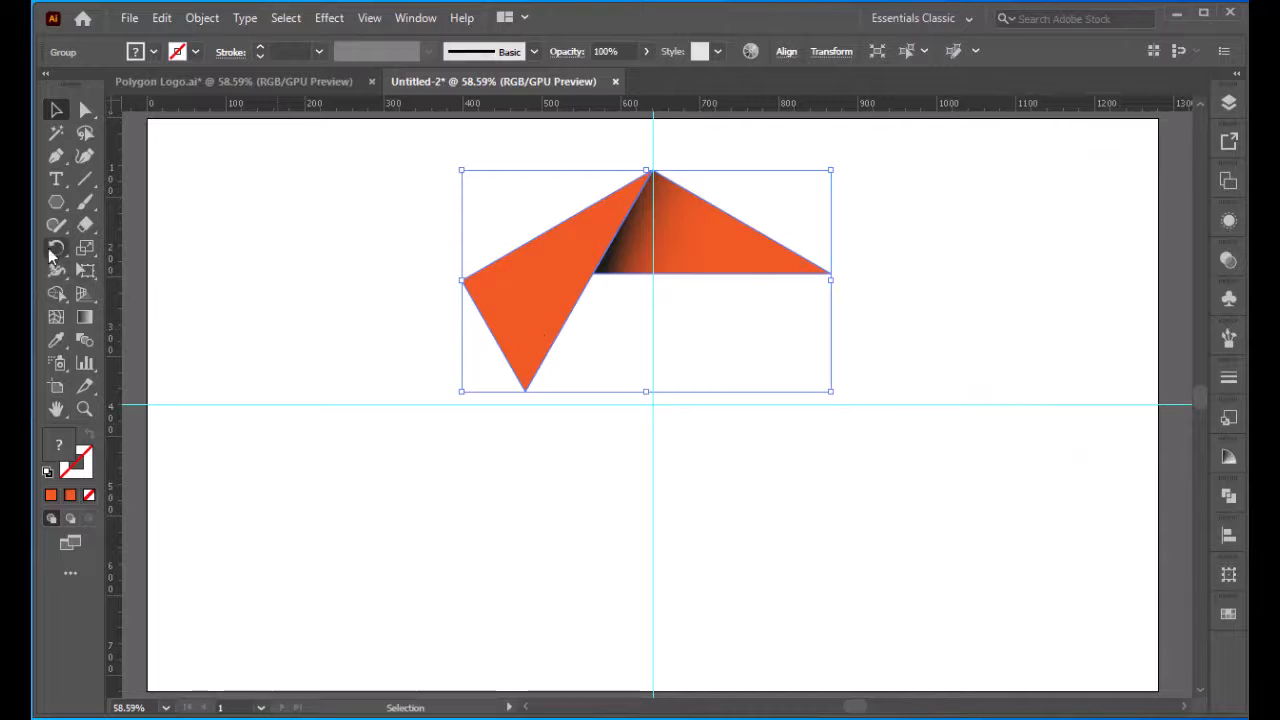
Step: Make two rotated copies of the blade group around the guide intersection at 360/3 degree intervals
key(r)
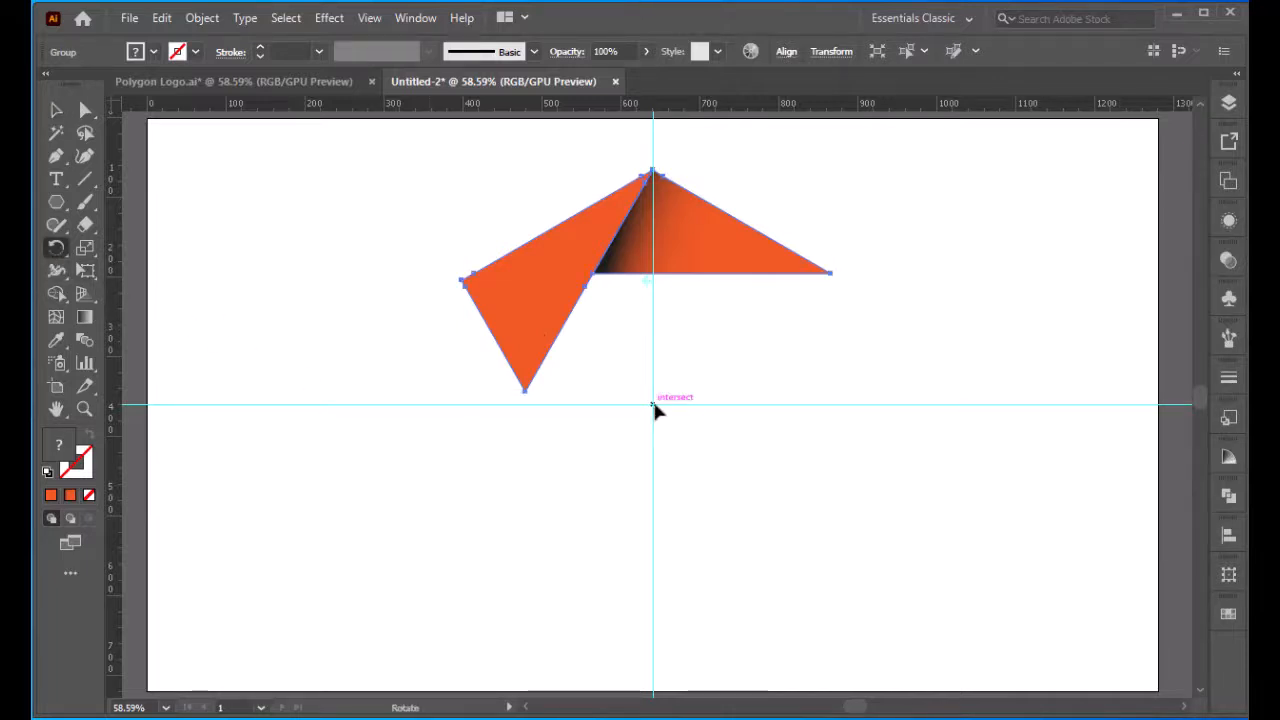
alt+click(653, 405)
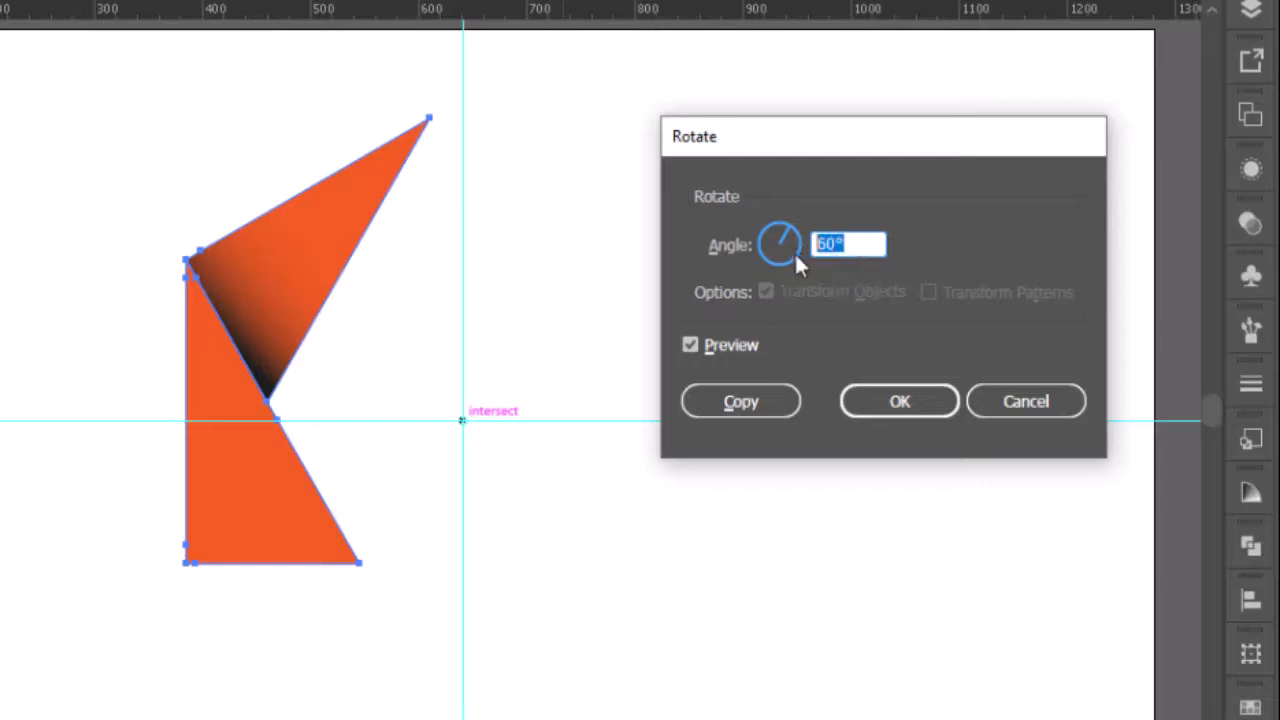
text(360/3)
click(745, 403)
key(v)
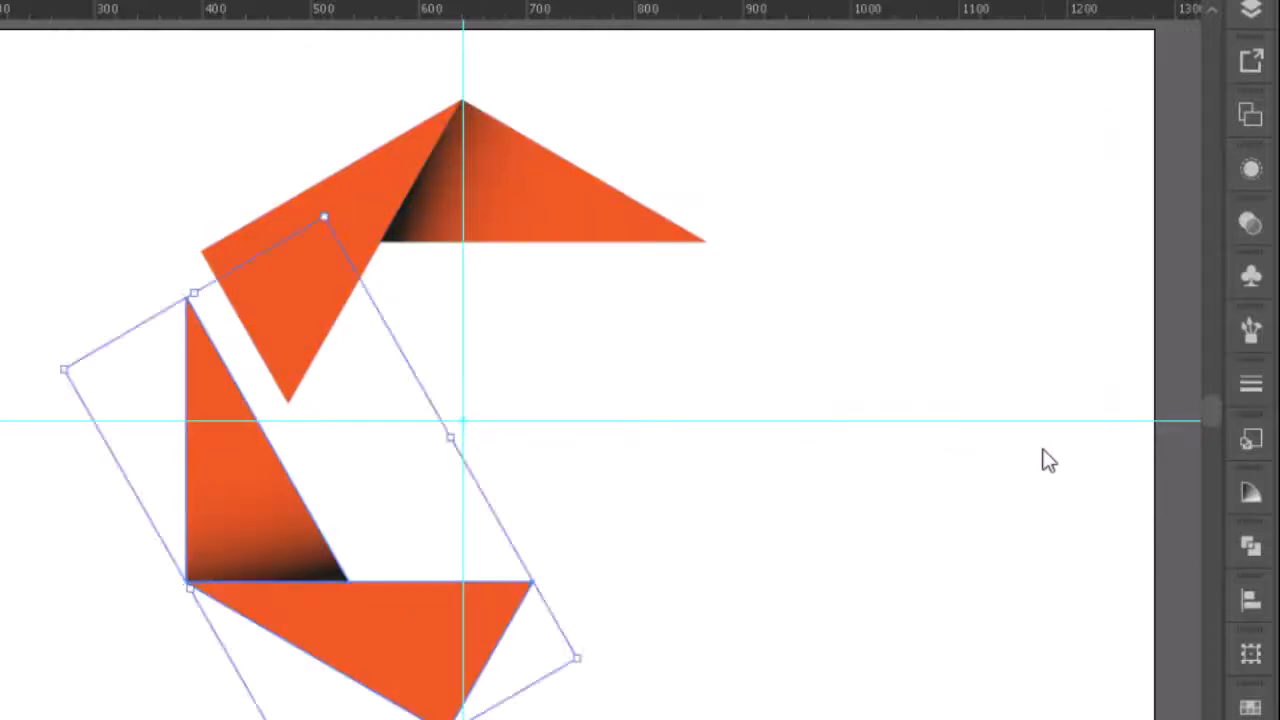
key(ctrl+d)
key(r)
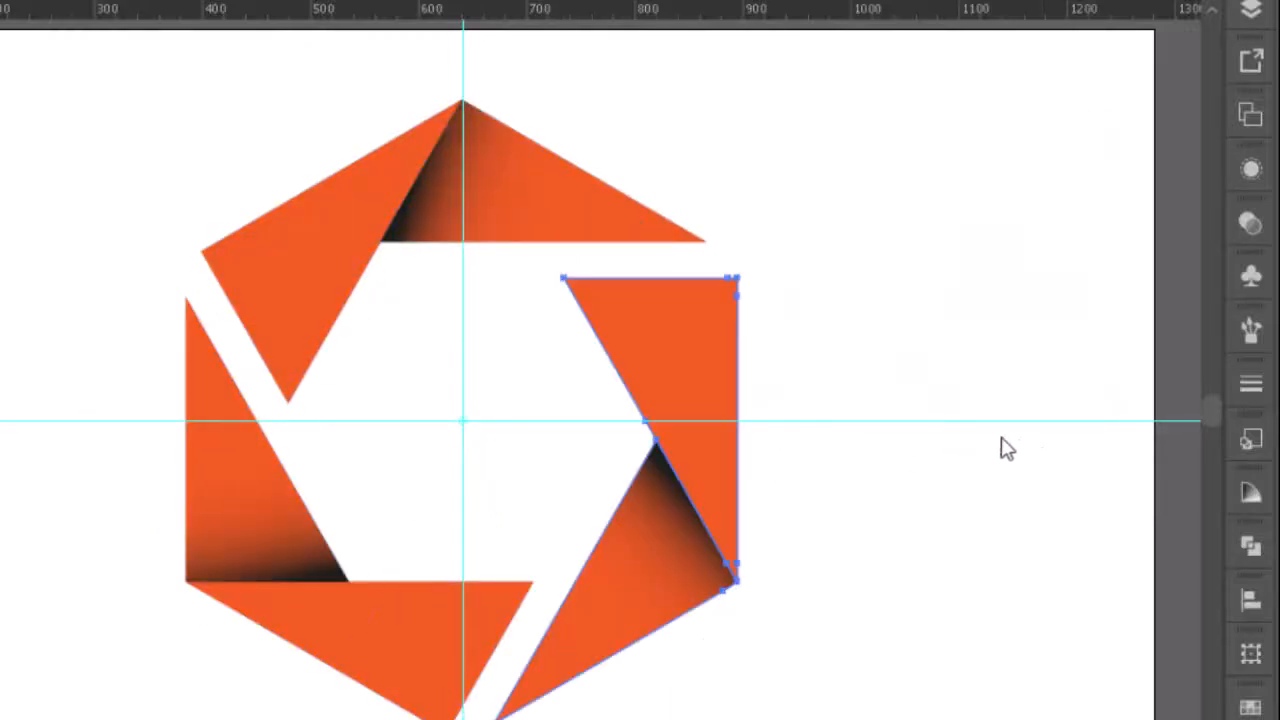
key(v)
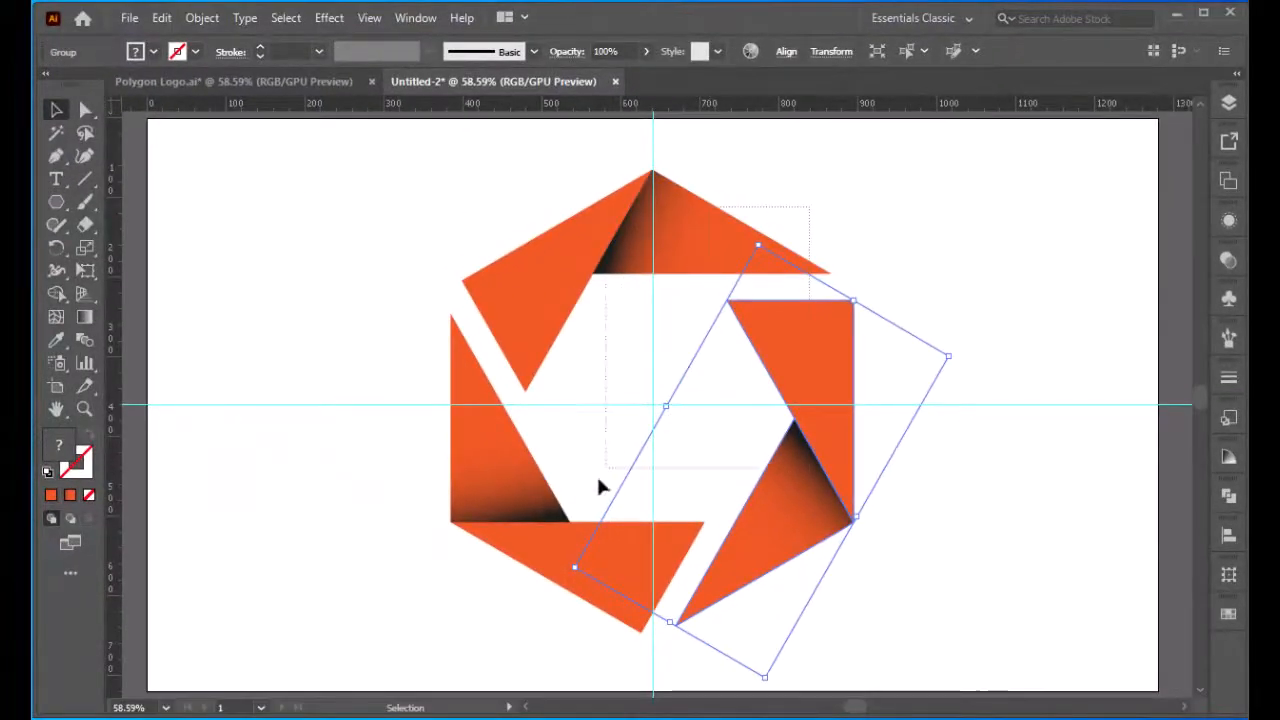
Step: Group all three blade pairs into one logo object
key(ctrl+a)
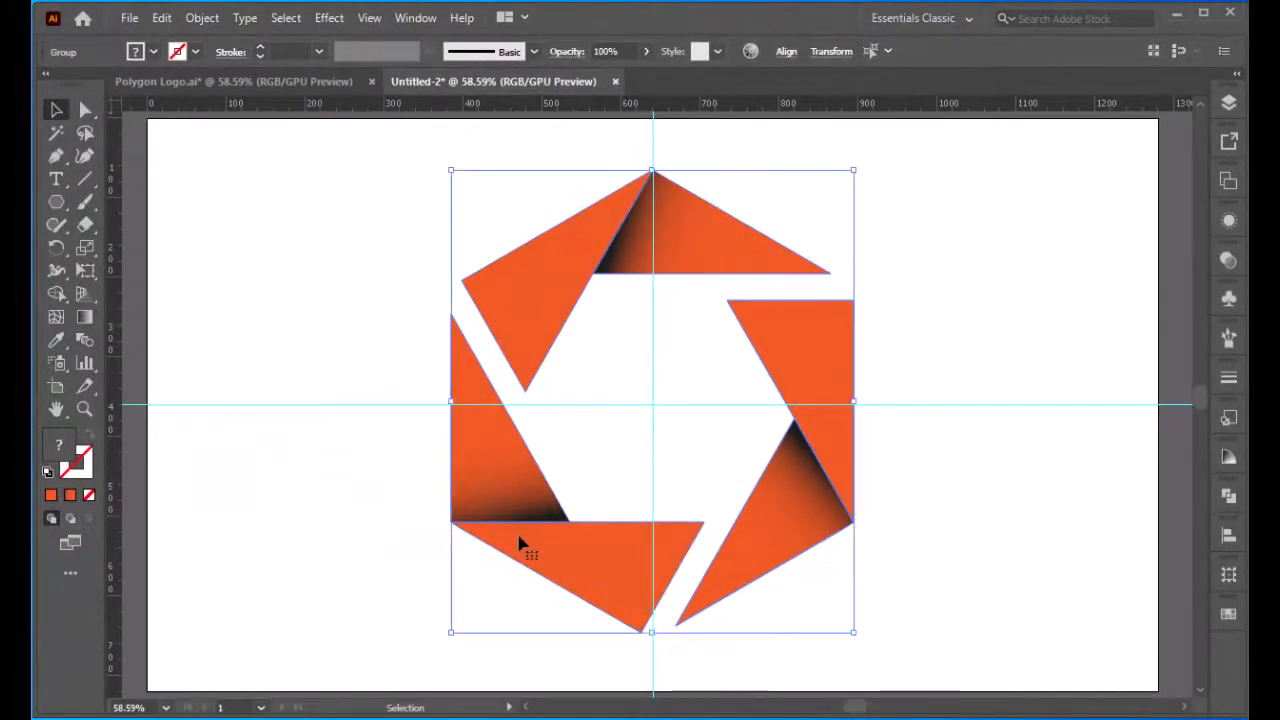
right_click(520, 536)
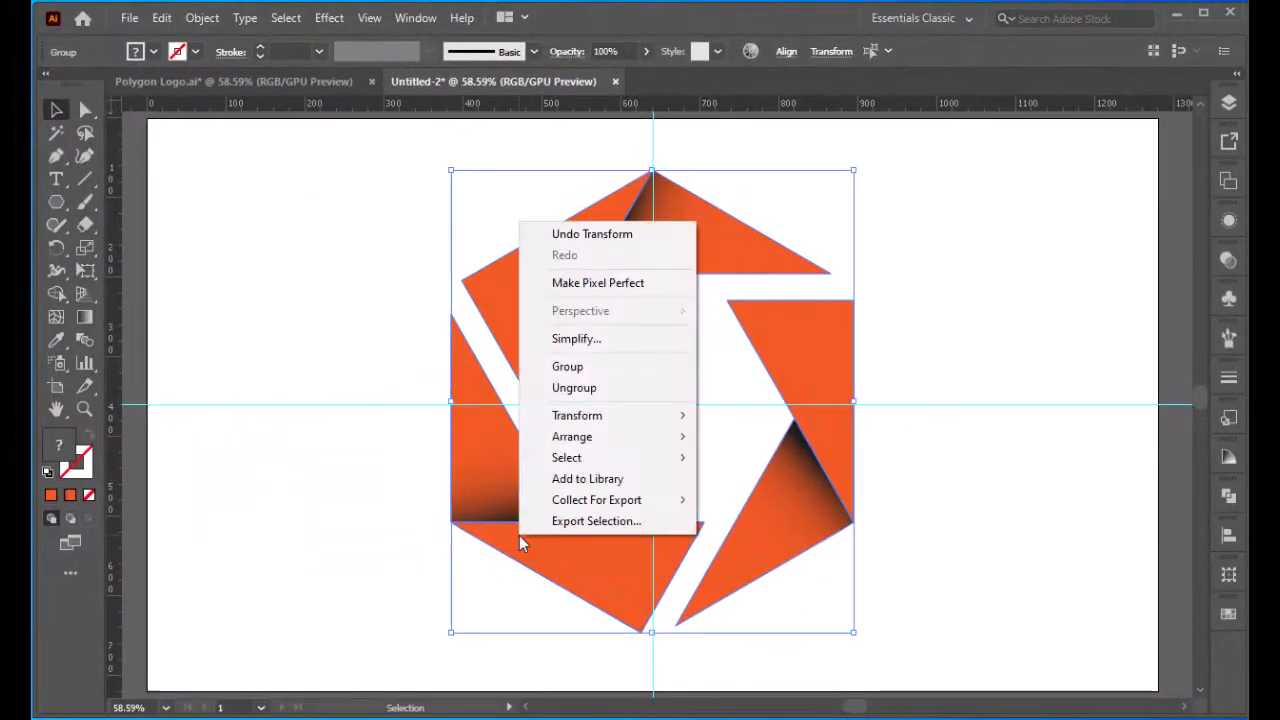
click(569, 368)
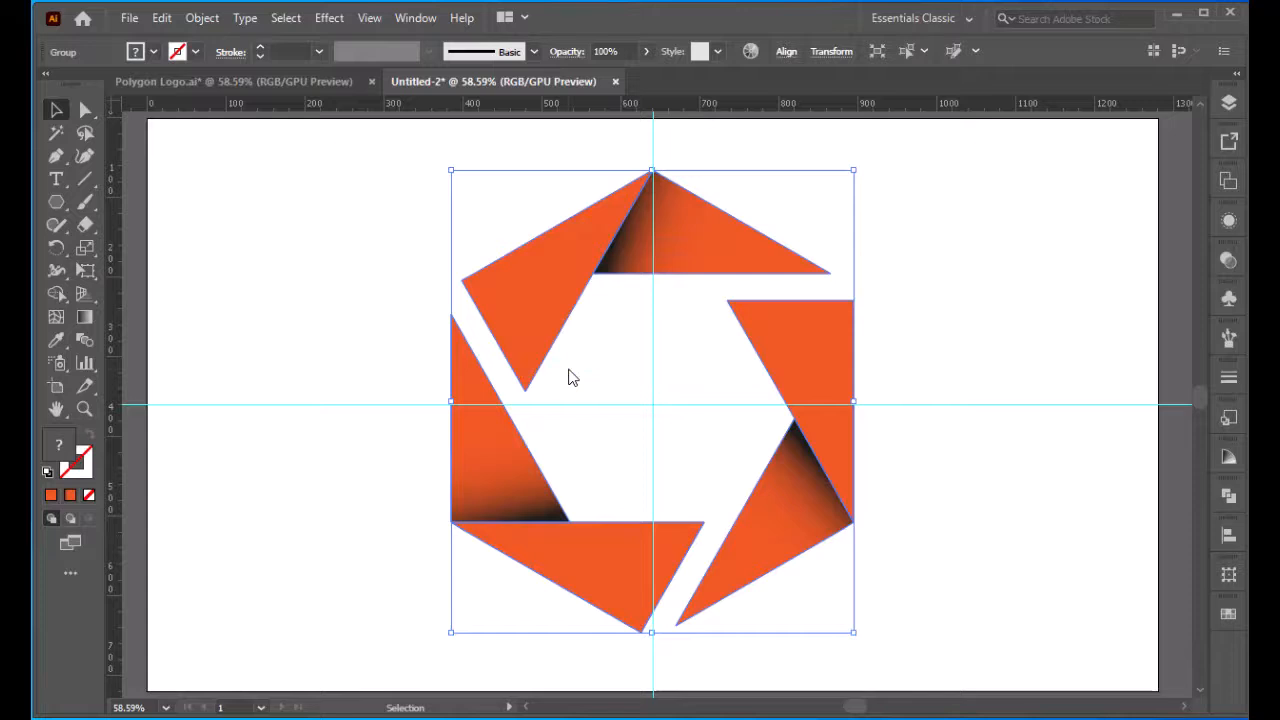
click(365, 345)
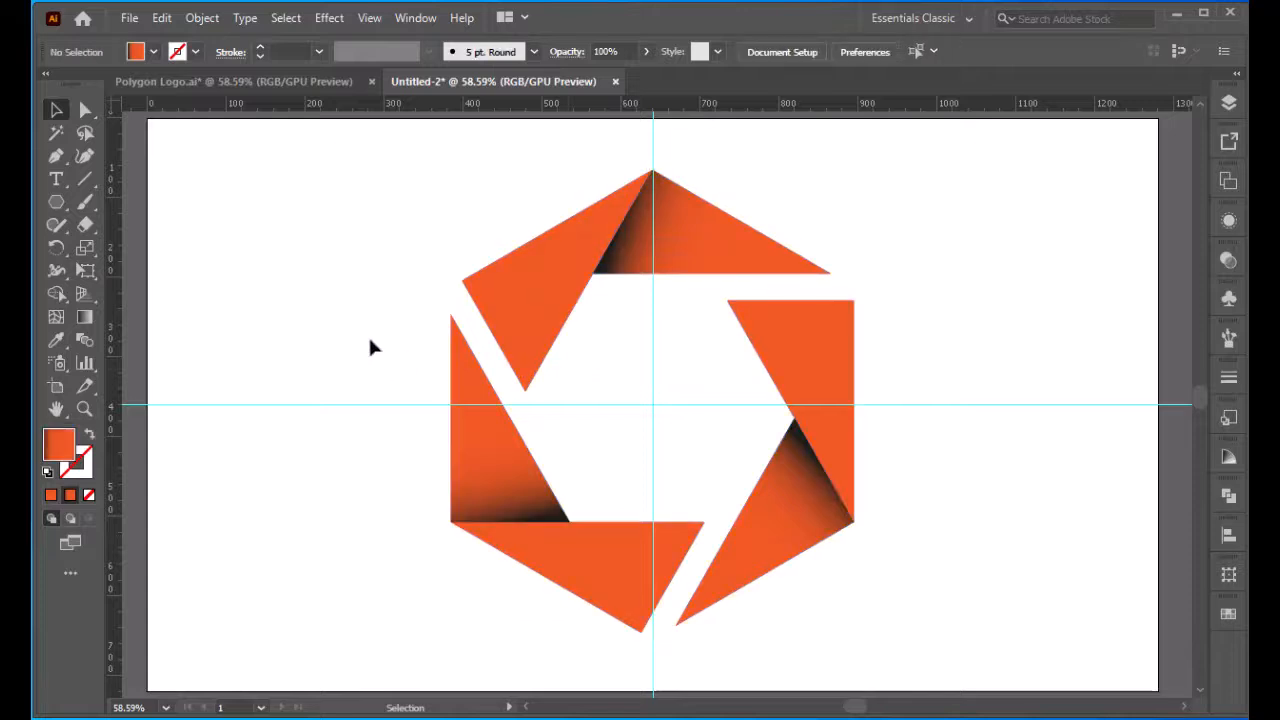
Step: Unlock and delete both guides crossing the logo's centre
click(200, 18)
click(222, 173)
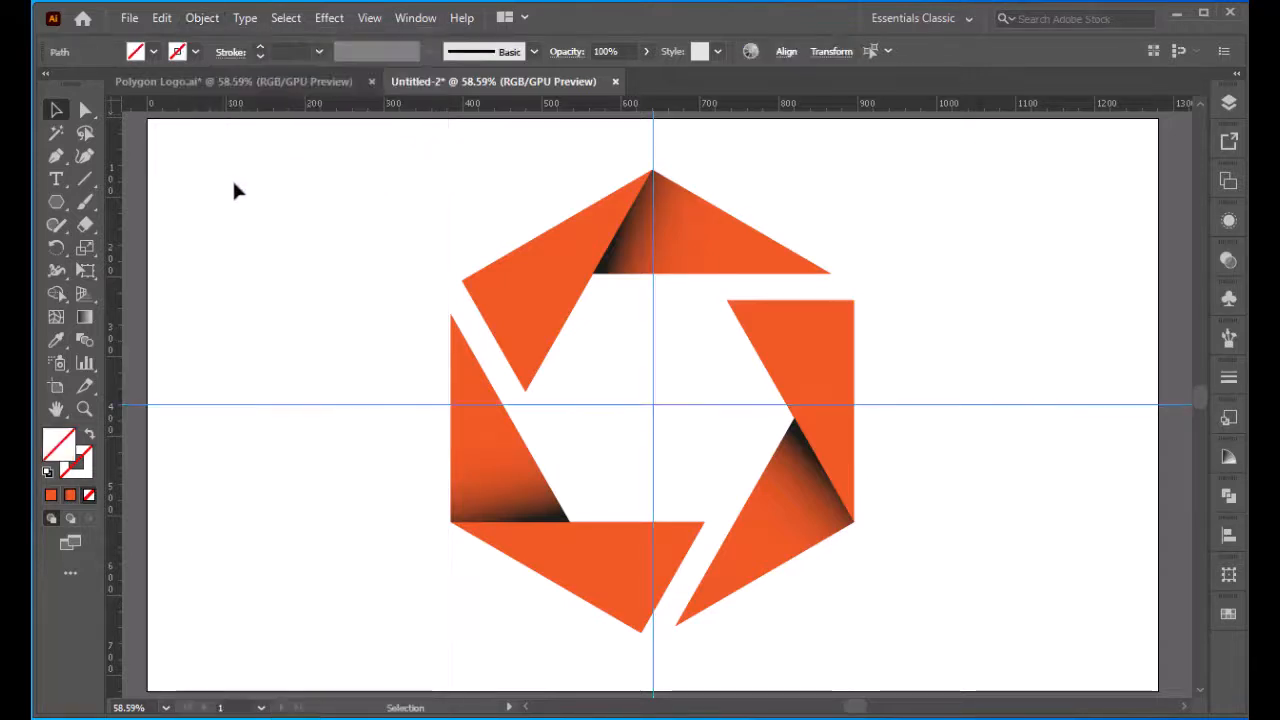
key(Delete)
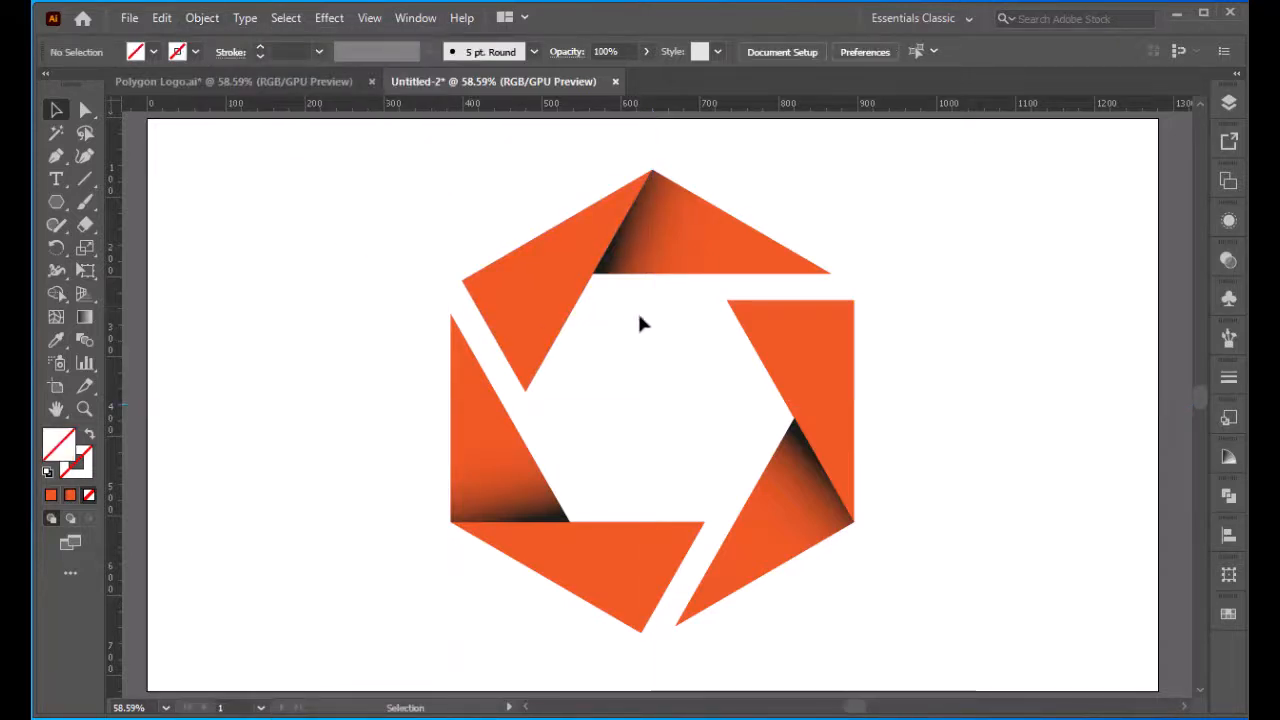
Step: Scale the logo group down slightly about its centre and move it up on the artboard
click(801, 371)
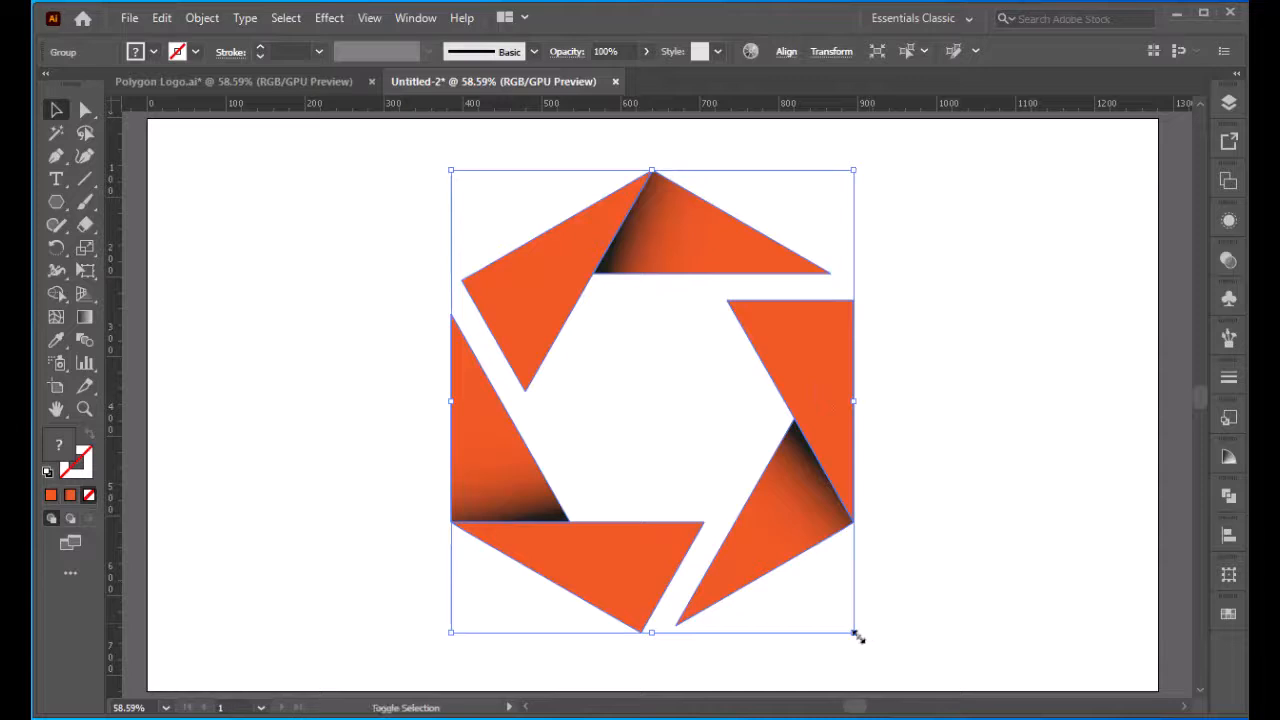
drag(855, 635, 840, 617)
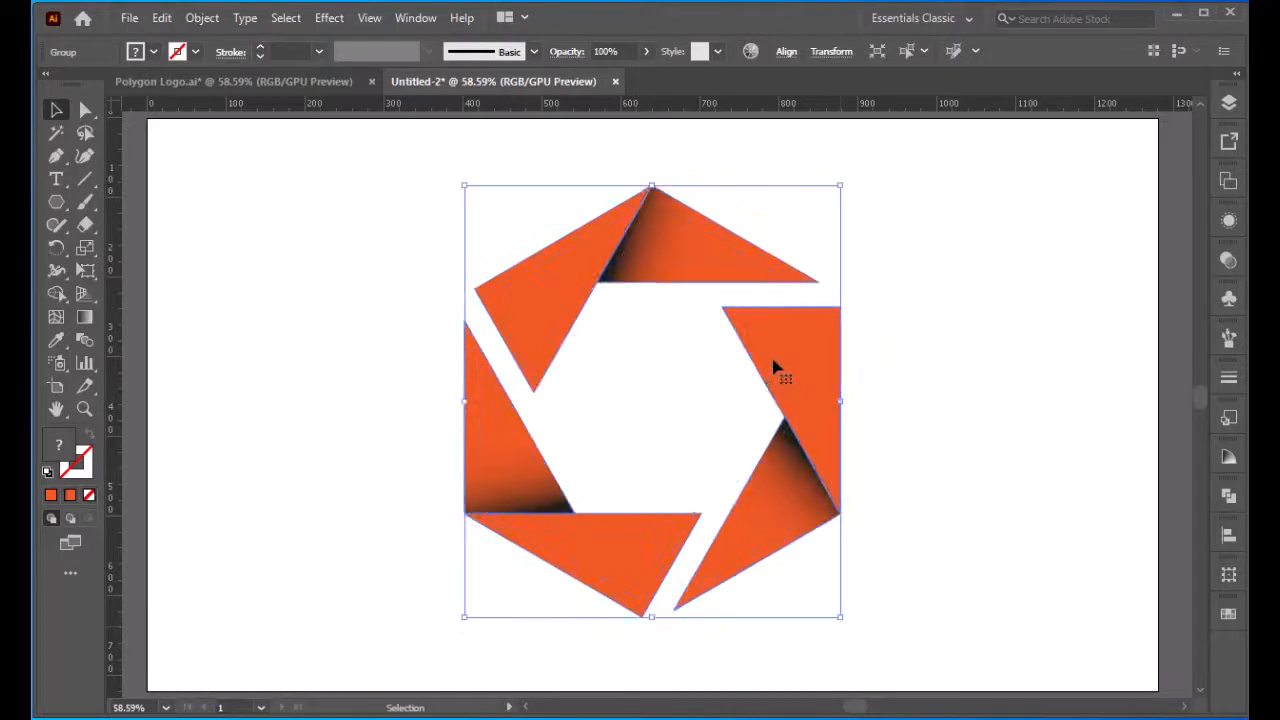
drag(775, 368, 774, 337)
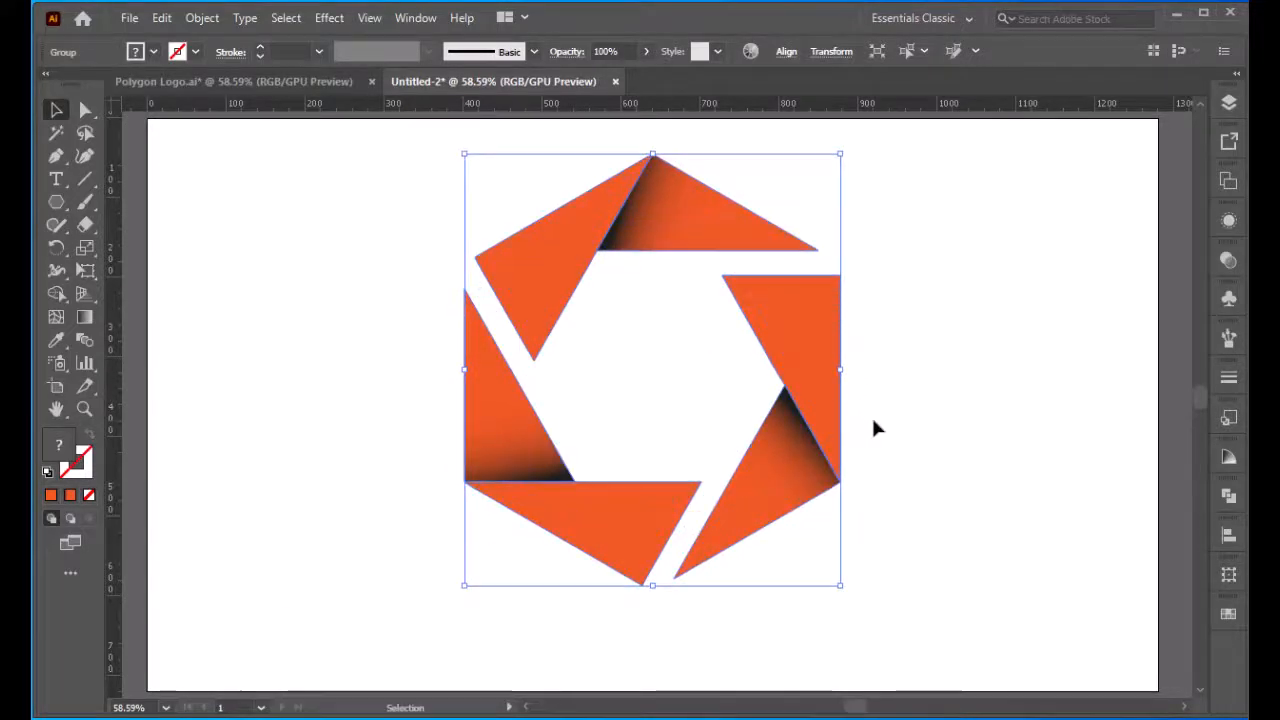
click(935, 425)
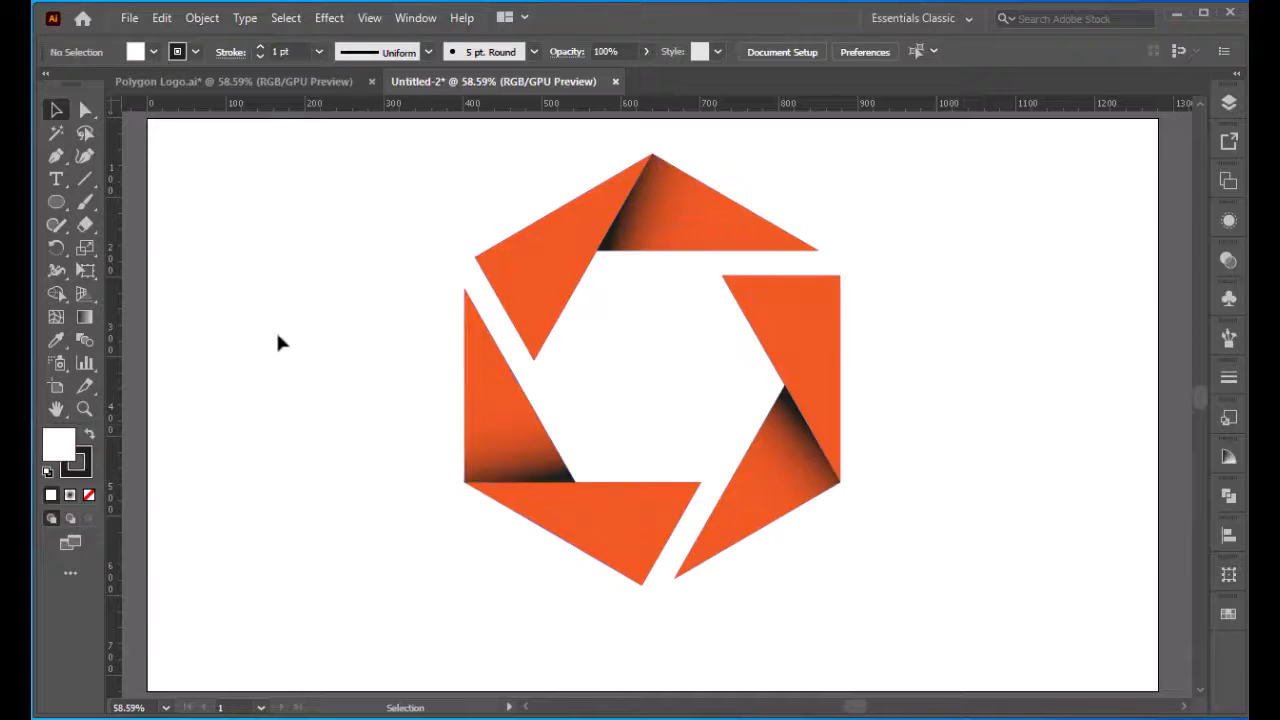
Step: Draw a white circle without a stroke in the empty area at the logo's lower left
click(60, 201)
drag(204, 430, 335, 558)
key(x)
click(88, 494)
key(v)
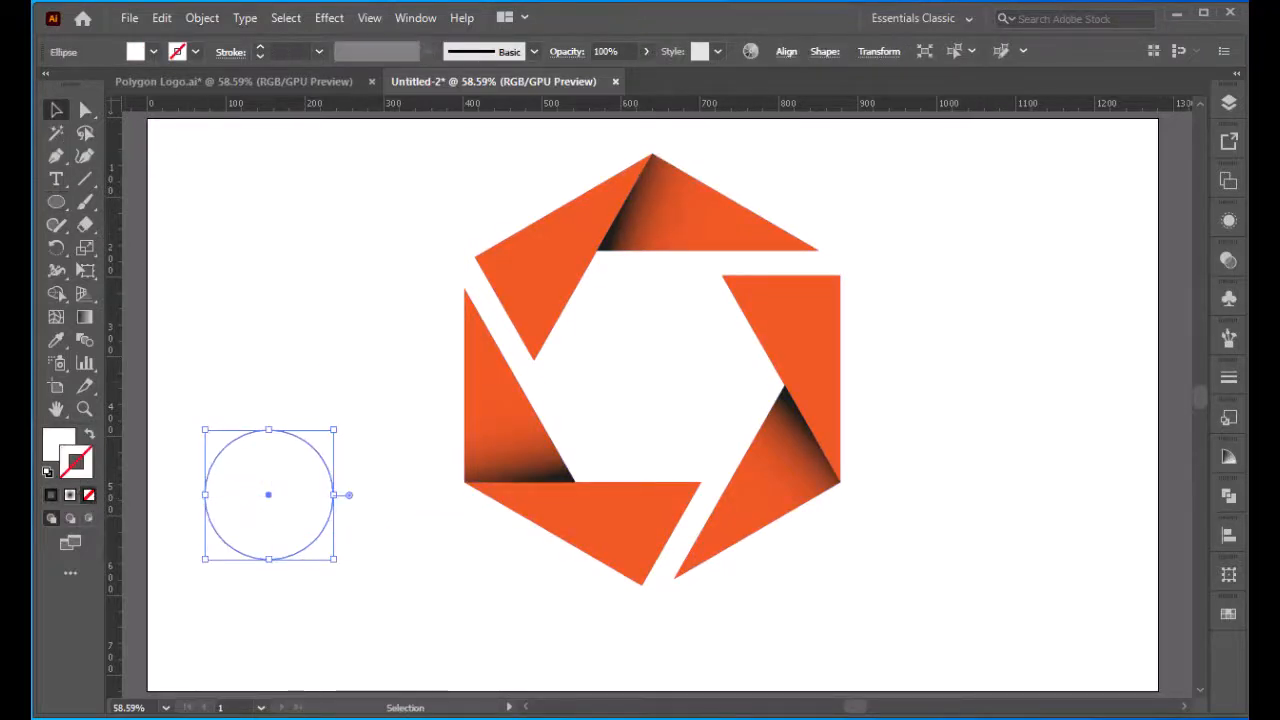
Step: Fill the circle with a radial gradient from black at the centre to white at the edge
key(ctrl+F9)
click(965, 475)
key(ctrl+z)
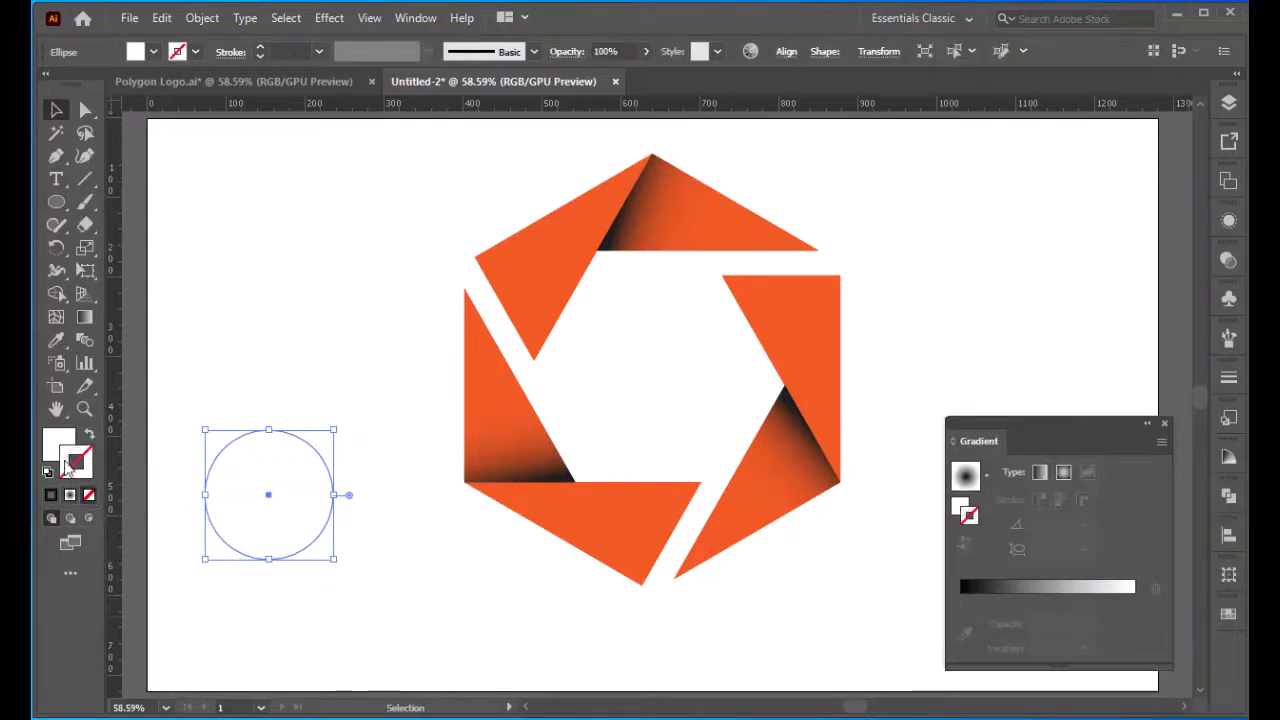
key(x)
click(1000, 585)
key(ctrl+F9)
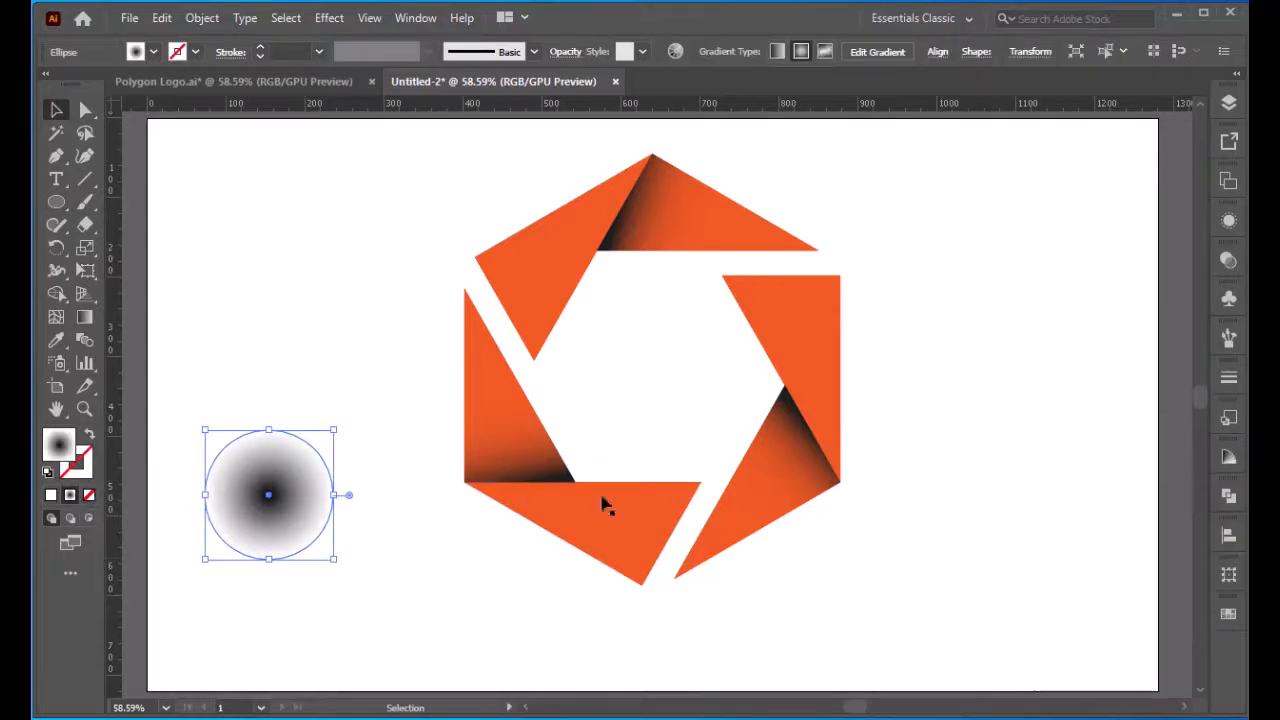
Step: Flatten the gradient circle into a thin ellipse and place it just below the logo as a shadow
drag(269, 430, 649, 602)
click(930, 640)
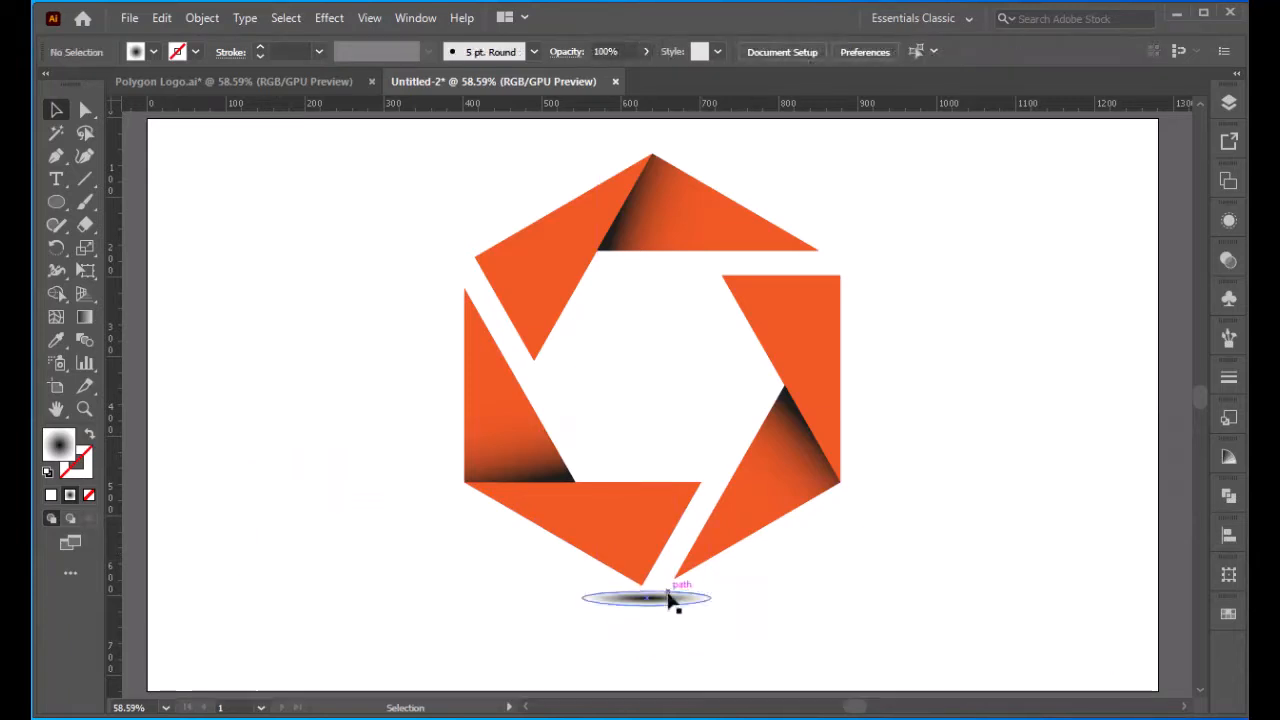
click(672, 598)
click(908, 606)
Step: Align the logo and the shadow ellipse on their horizontal centres relative to the selection
drag(886, 322, 444, 619)
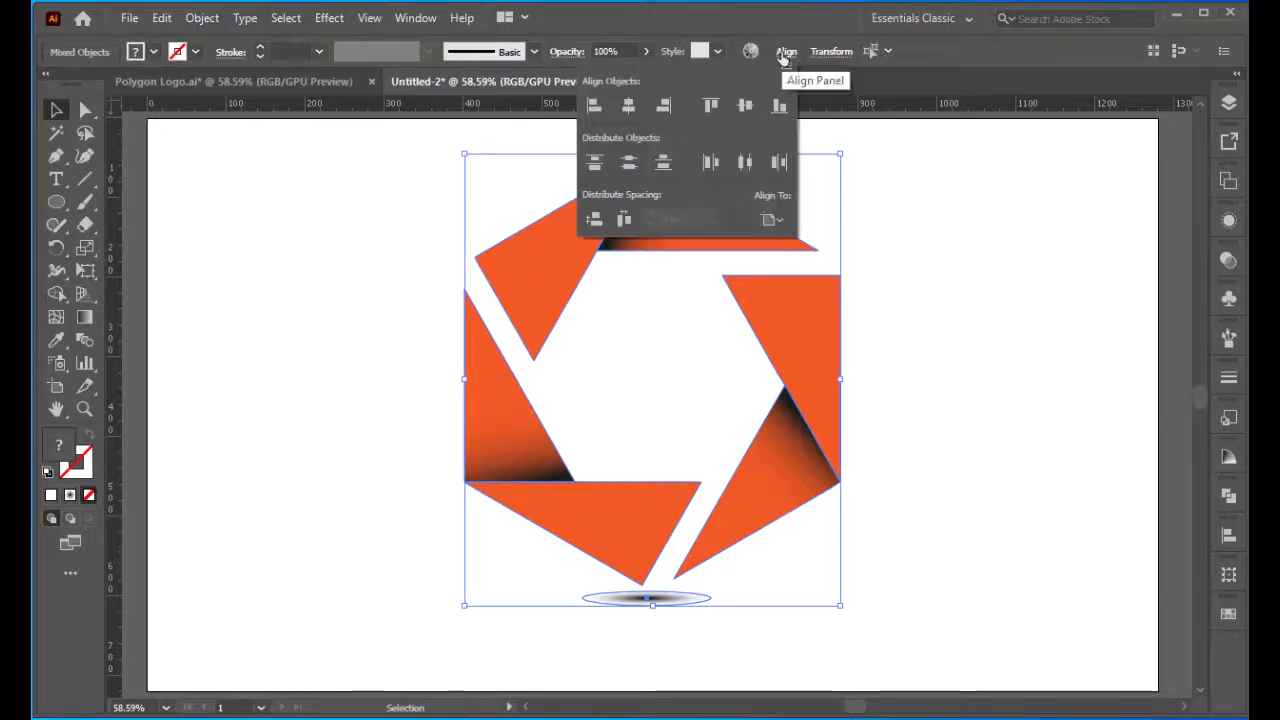
click(769, 218)
click(790, 242)
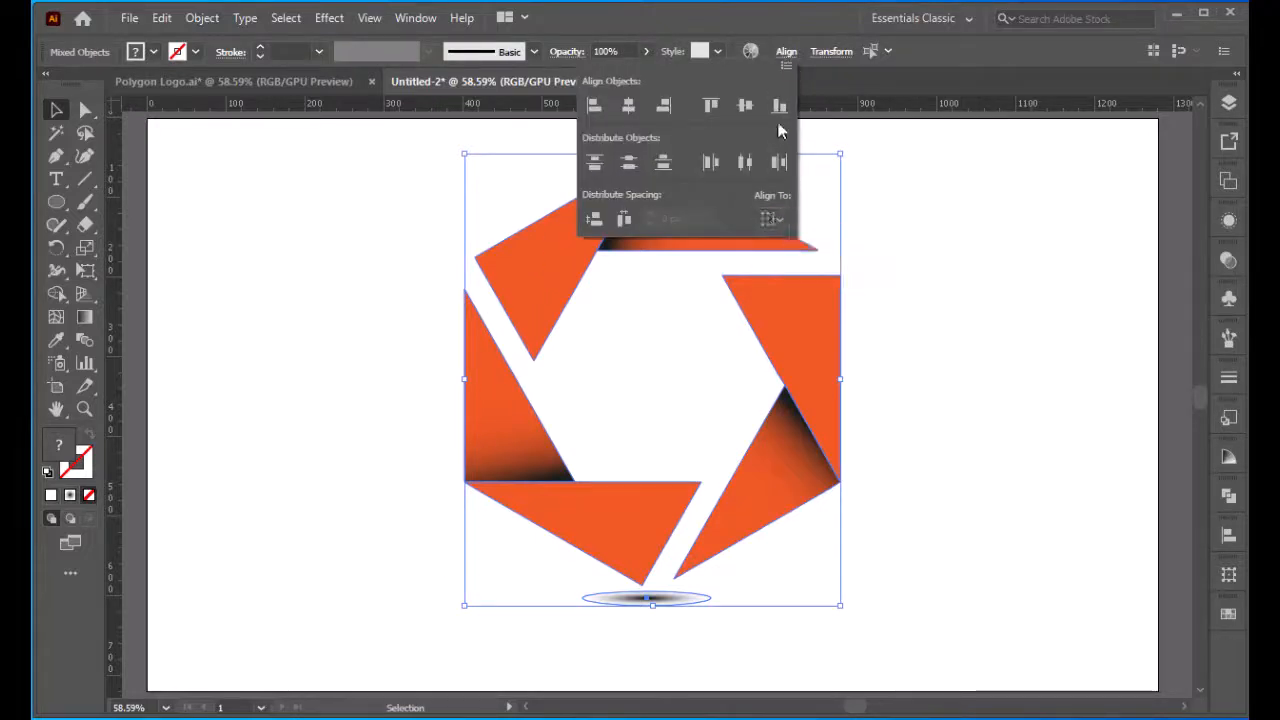
click(636, 112)
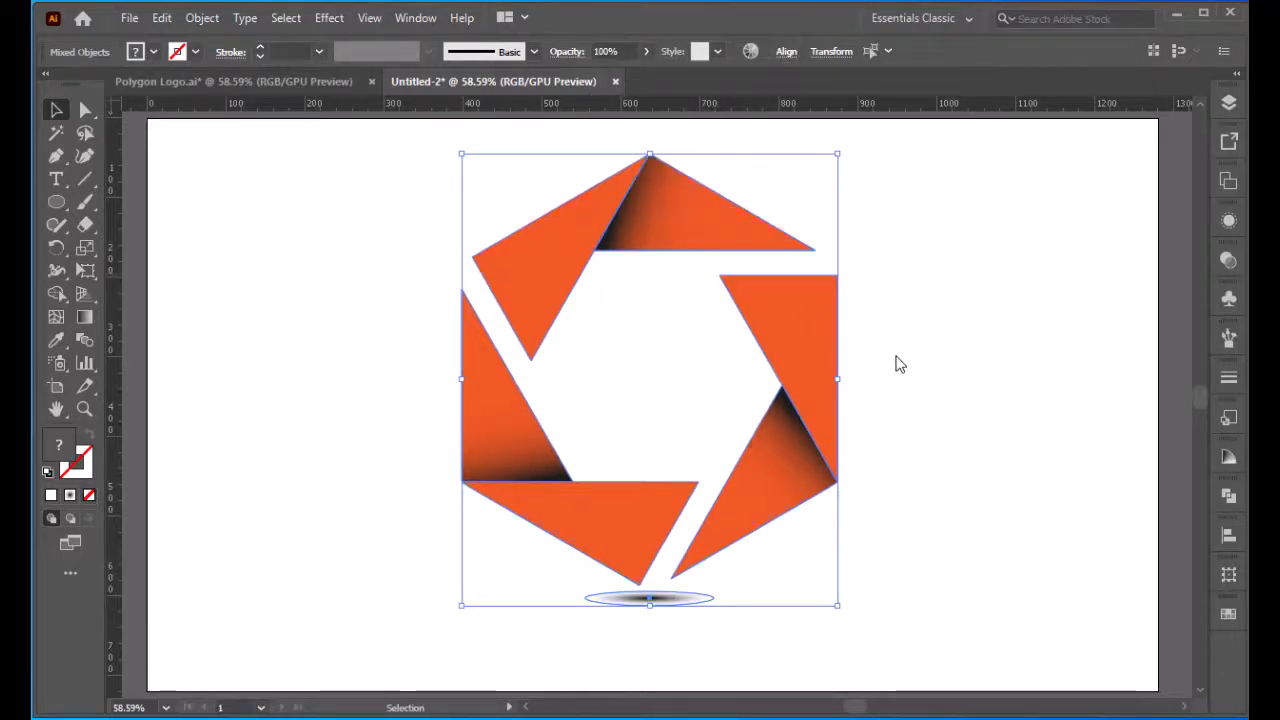
click(897, 363)
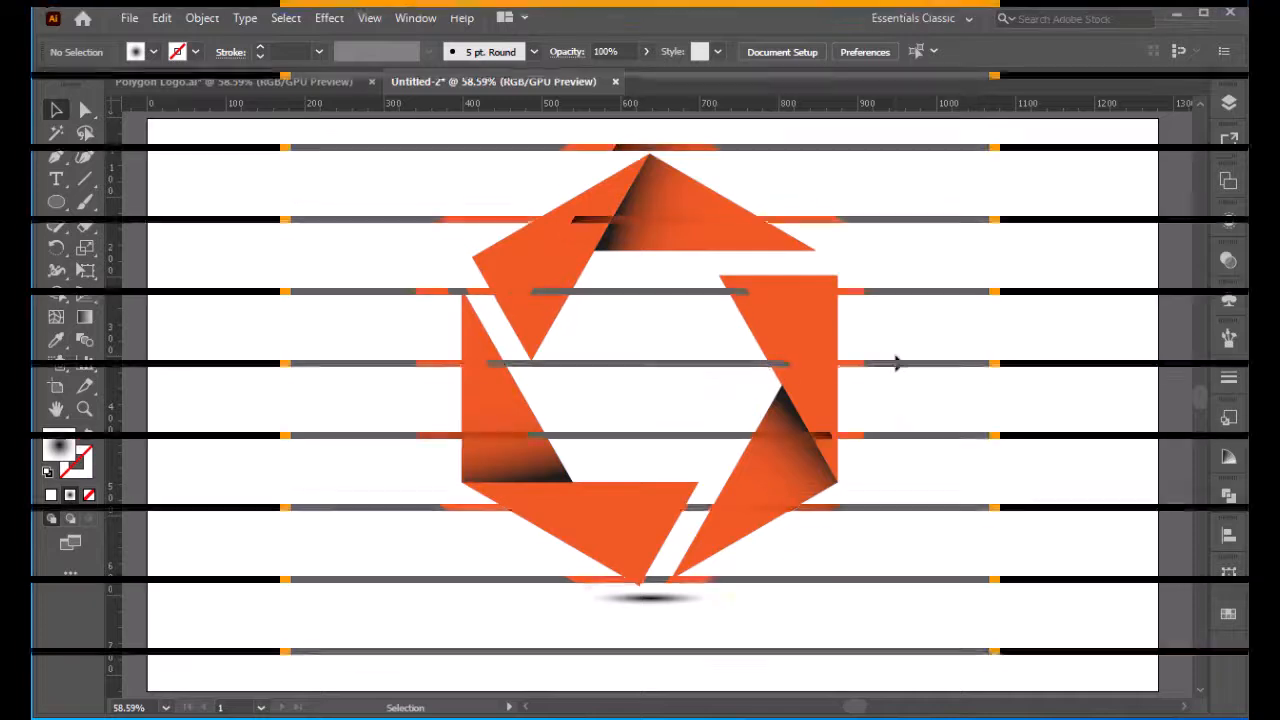